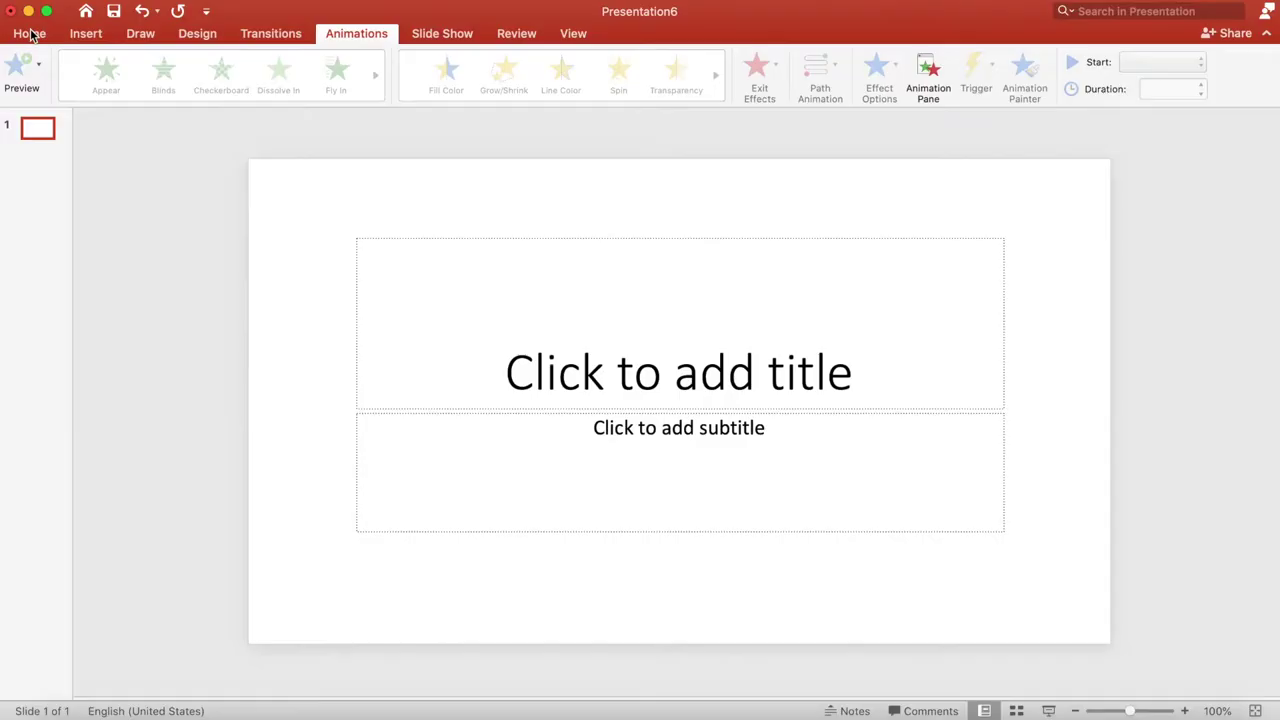
Step: Switch the first slide to the Blank layout, leaving an empty white slide
click(30, 34)
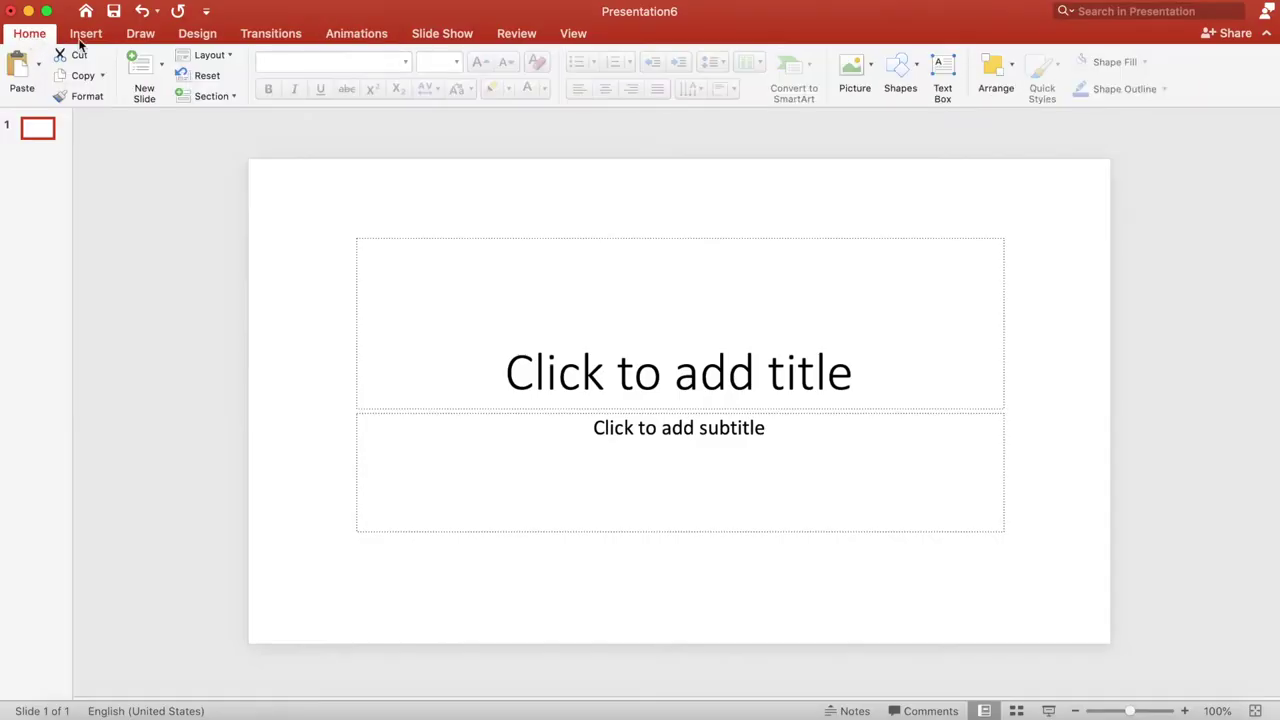
click(231, 59)
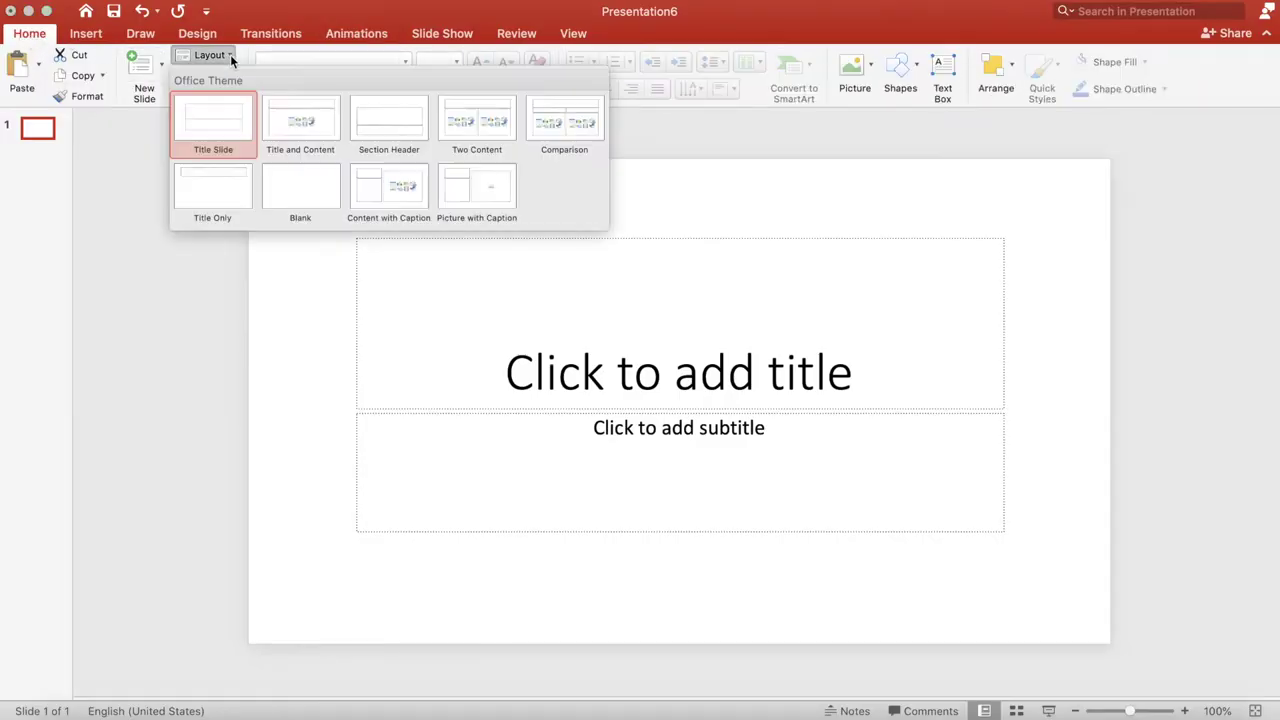
click(296, 196)
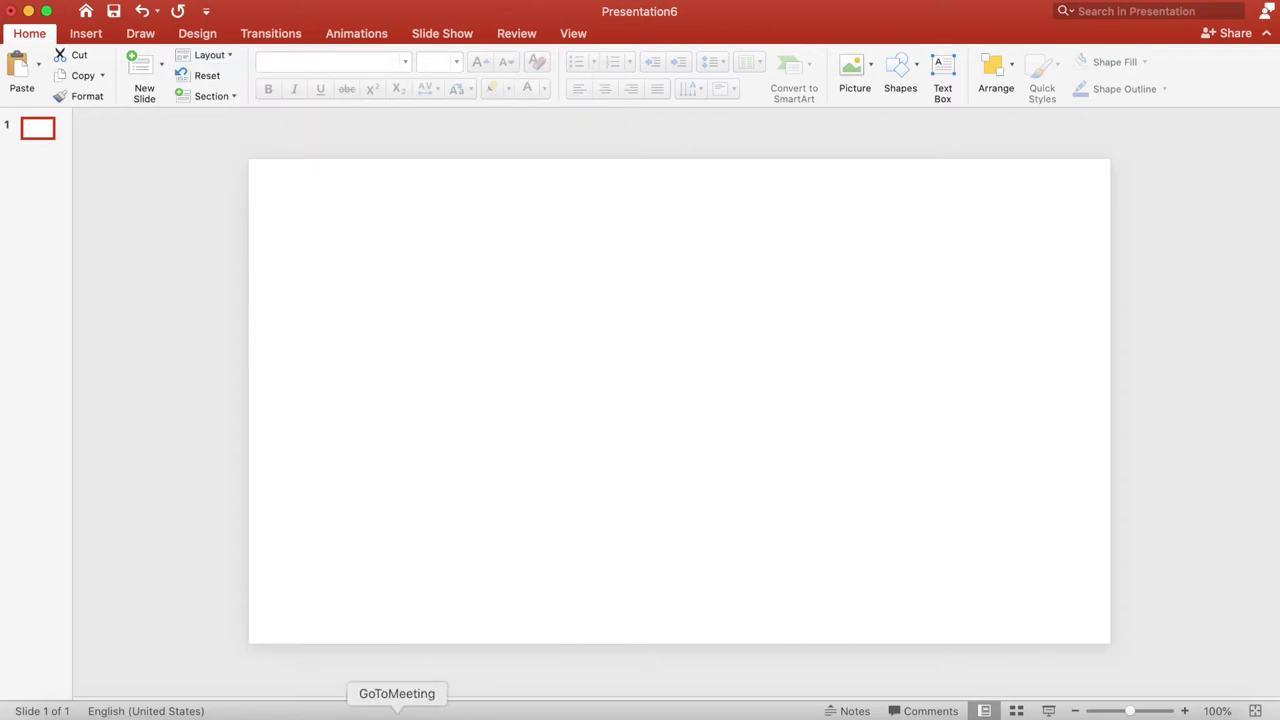
Step: Copy the autumn park illustration from the 'park cartoon' Google Images results and return to PowerPoint
click(343, 712)
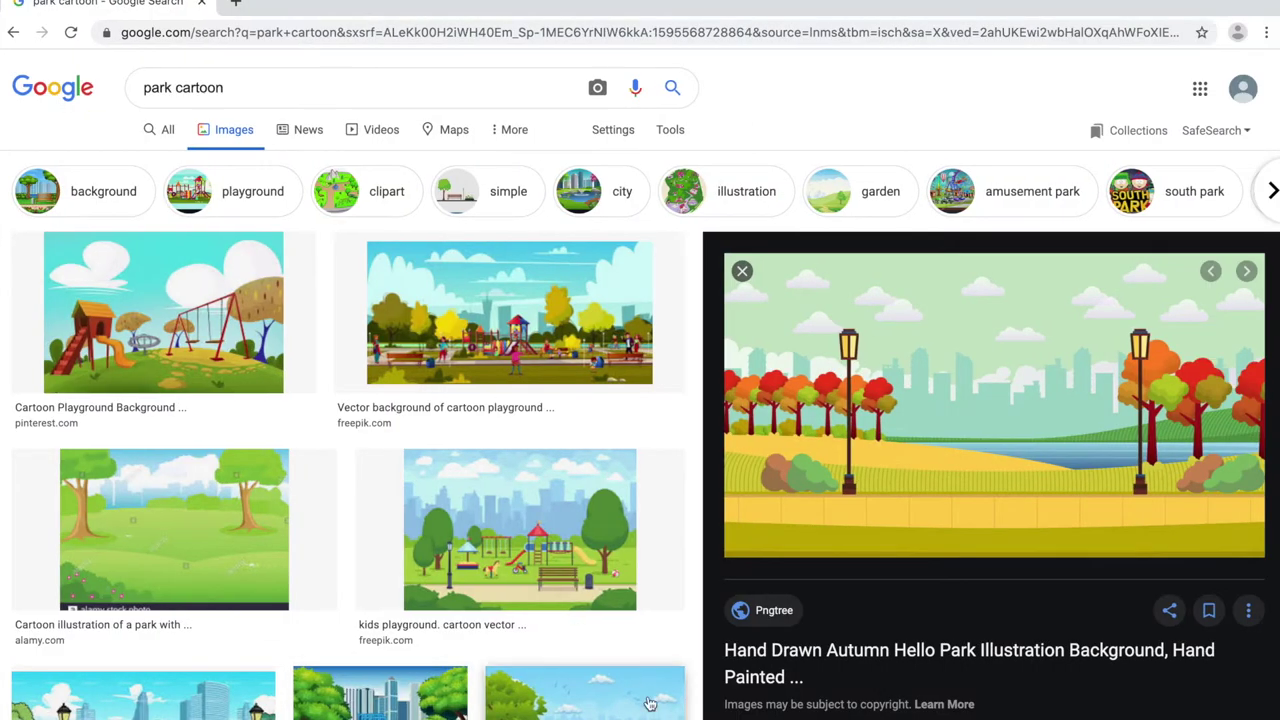
right_click(901, 482)
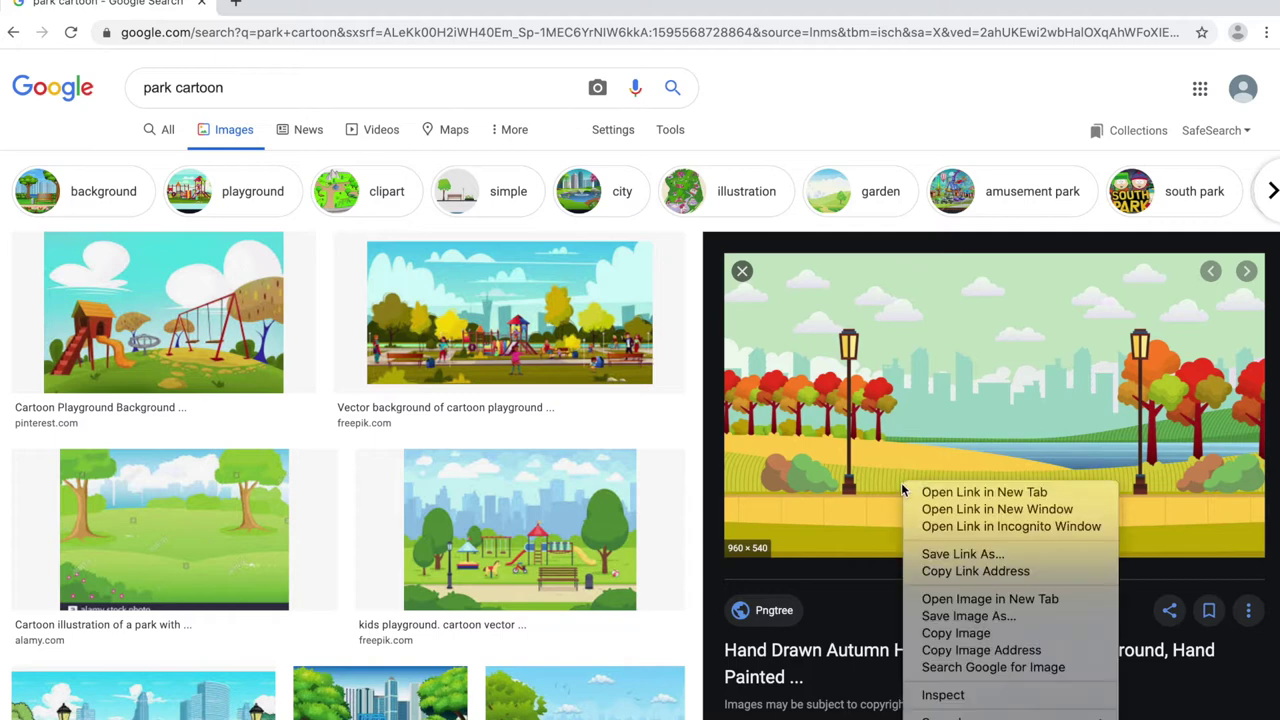
click(956, 633)
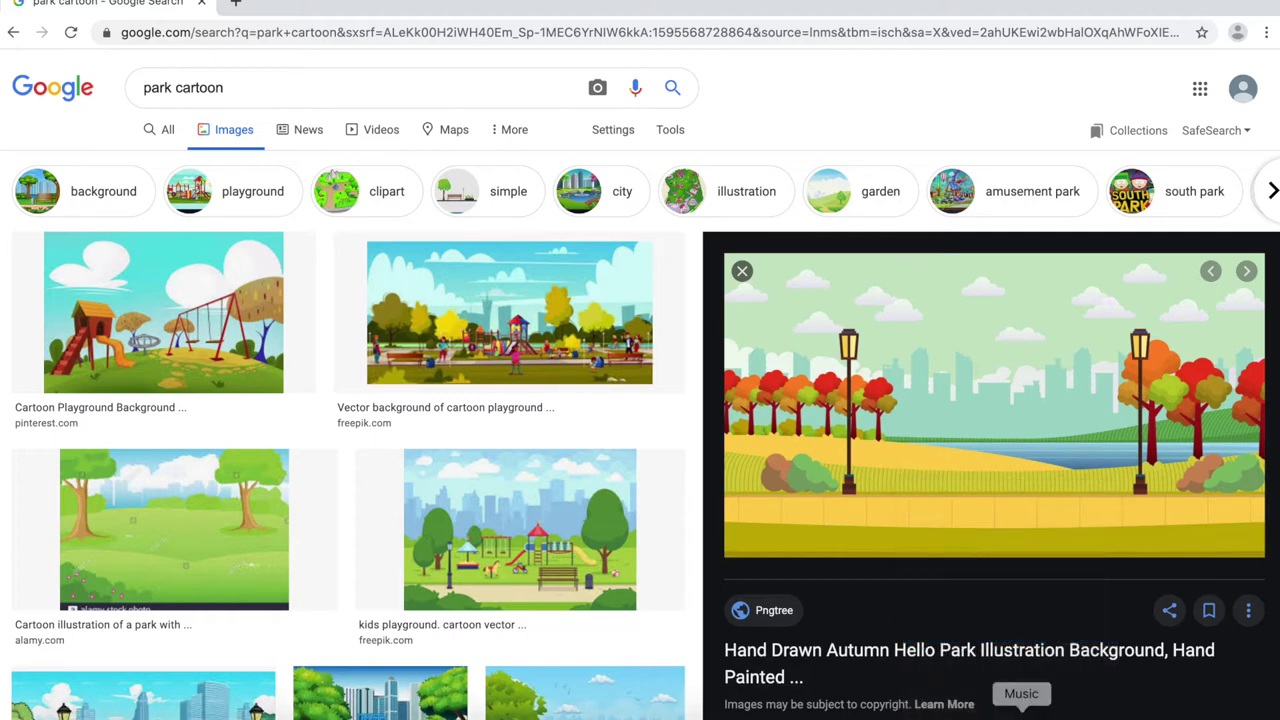
click(966, 712)
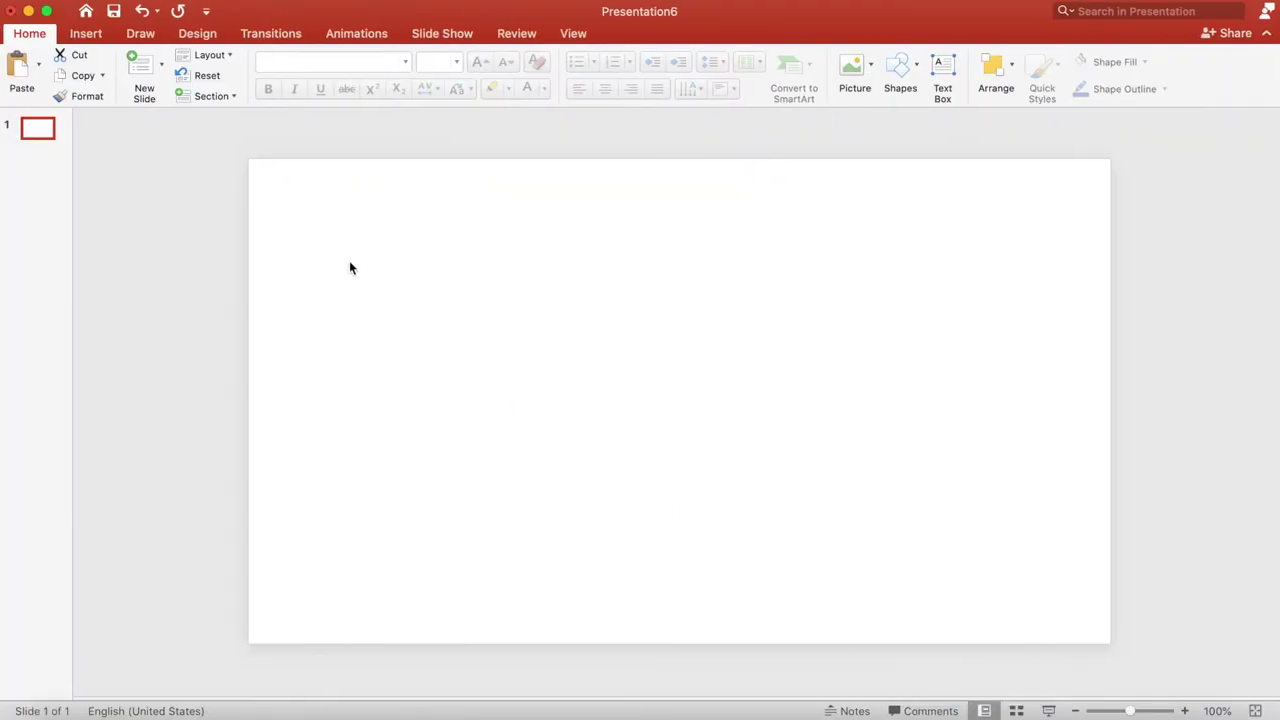
Step: Paste the park illustration and stretch it to fill the slide, about 40.6 cm wide
right_click(350, 264)
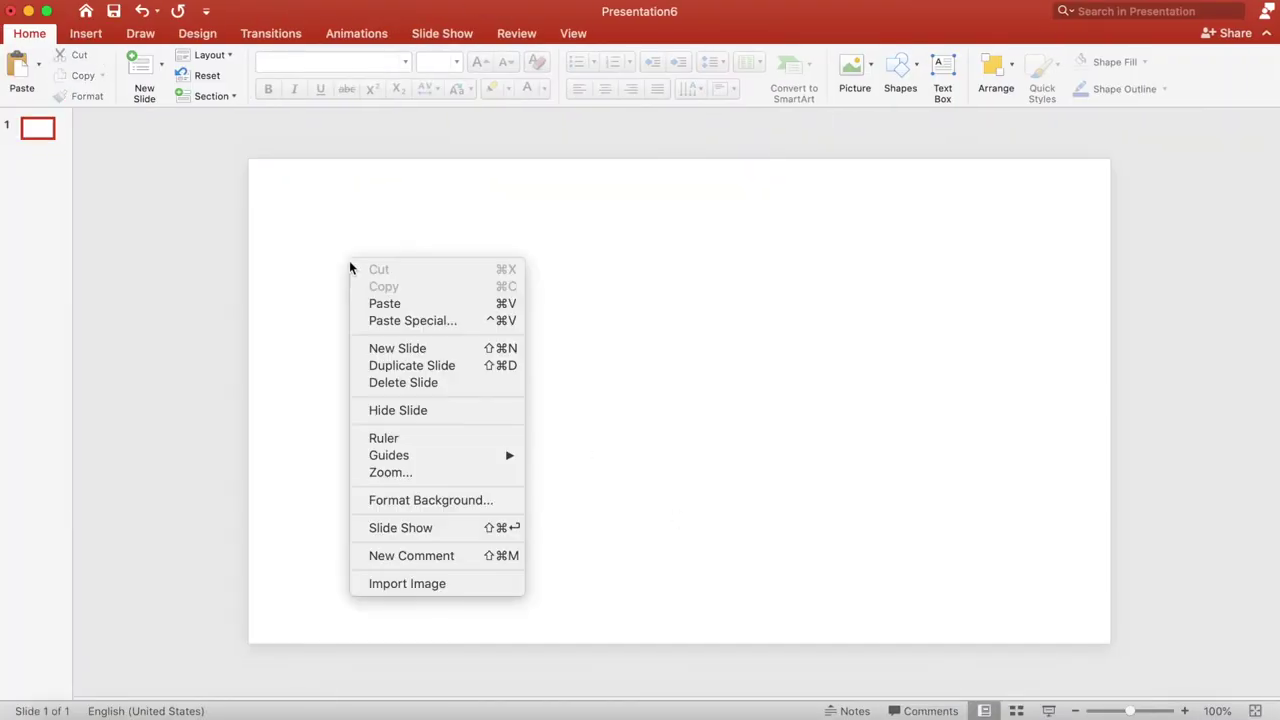
click(389, 305)
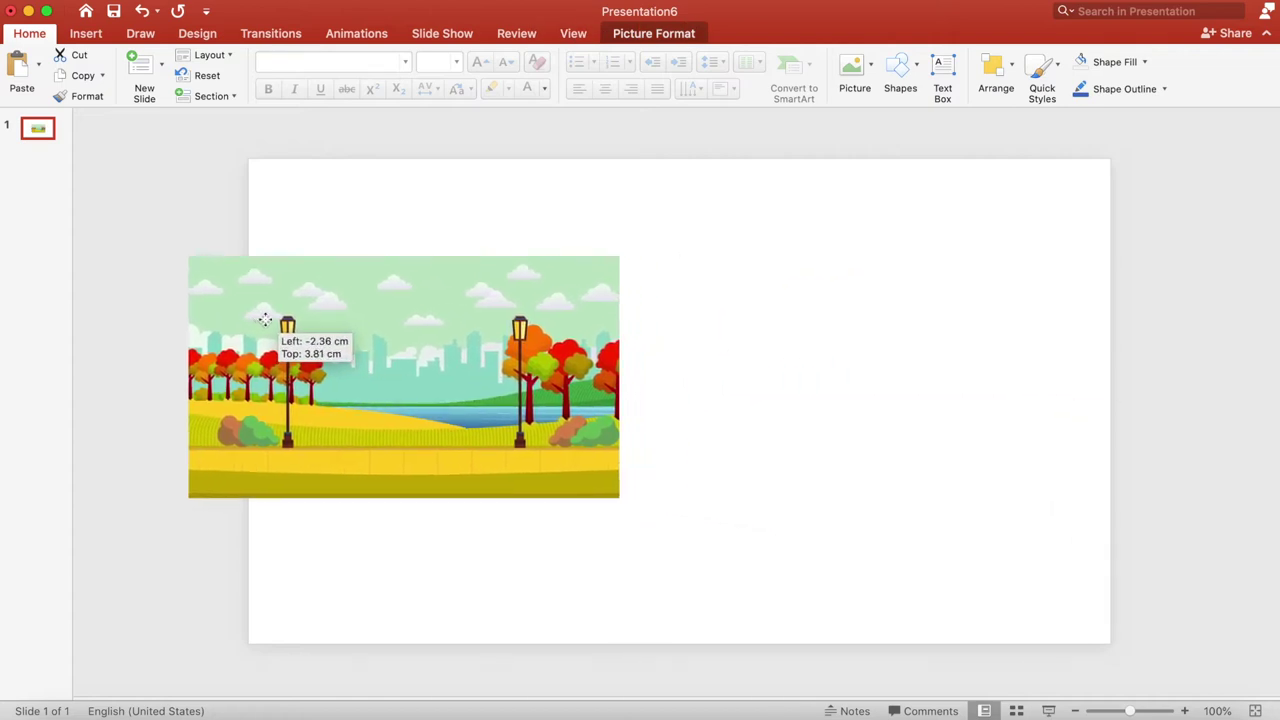
drag(540, 344, 251, 321)
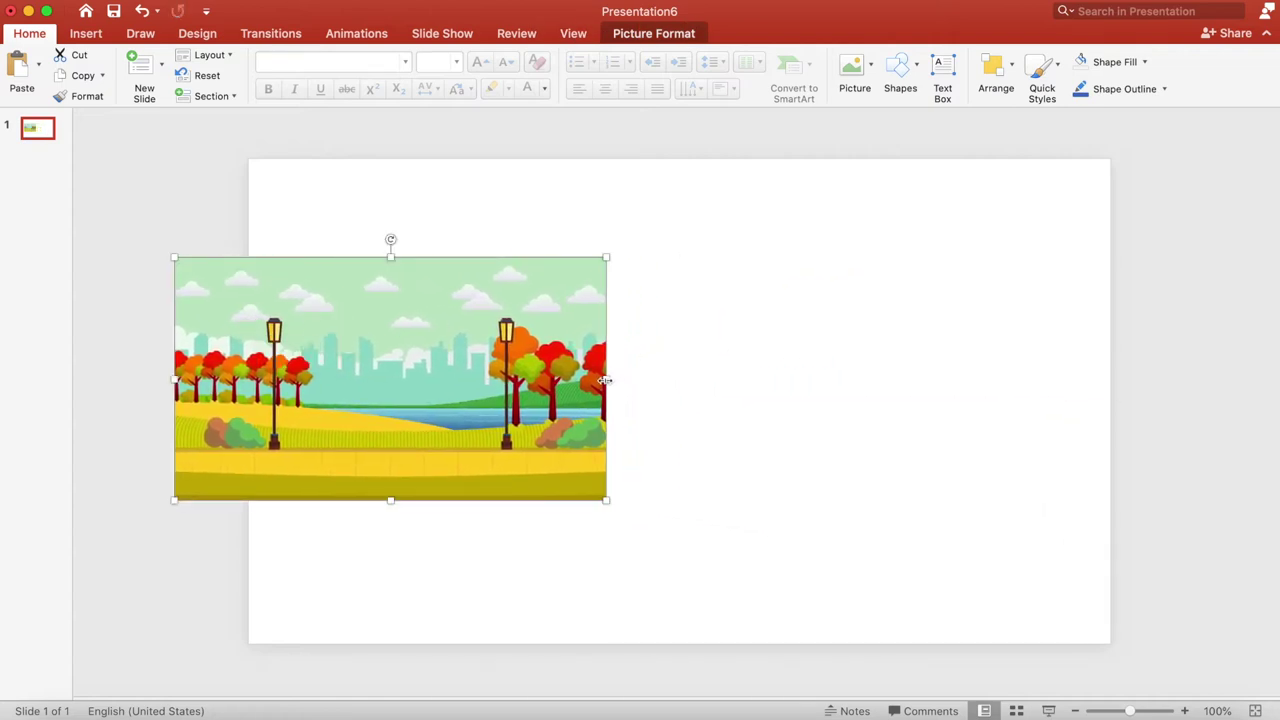
drag(614, 380, 1207, 372)
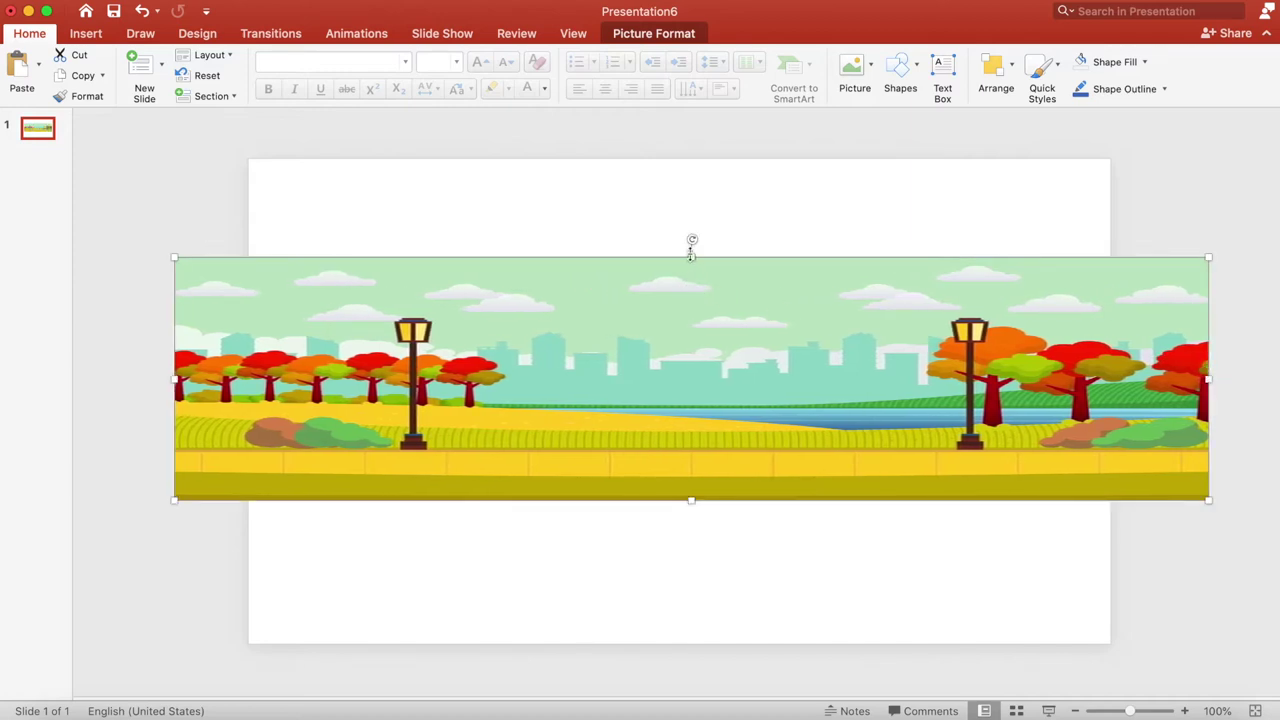
drag(691, 256, 691, 158)
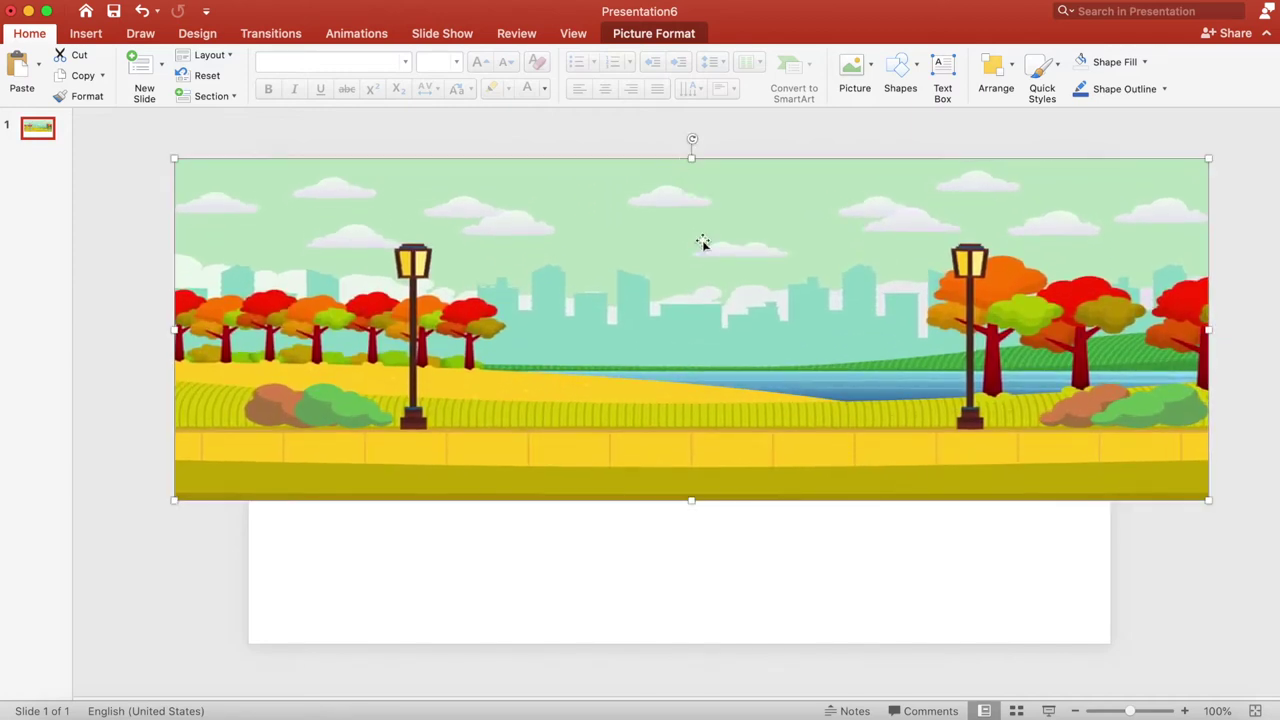
drag(691, 500, 702, 645)
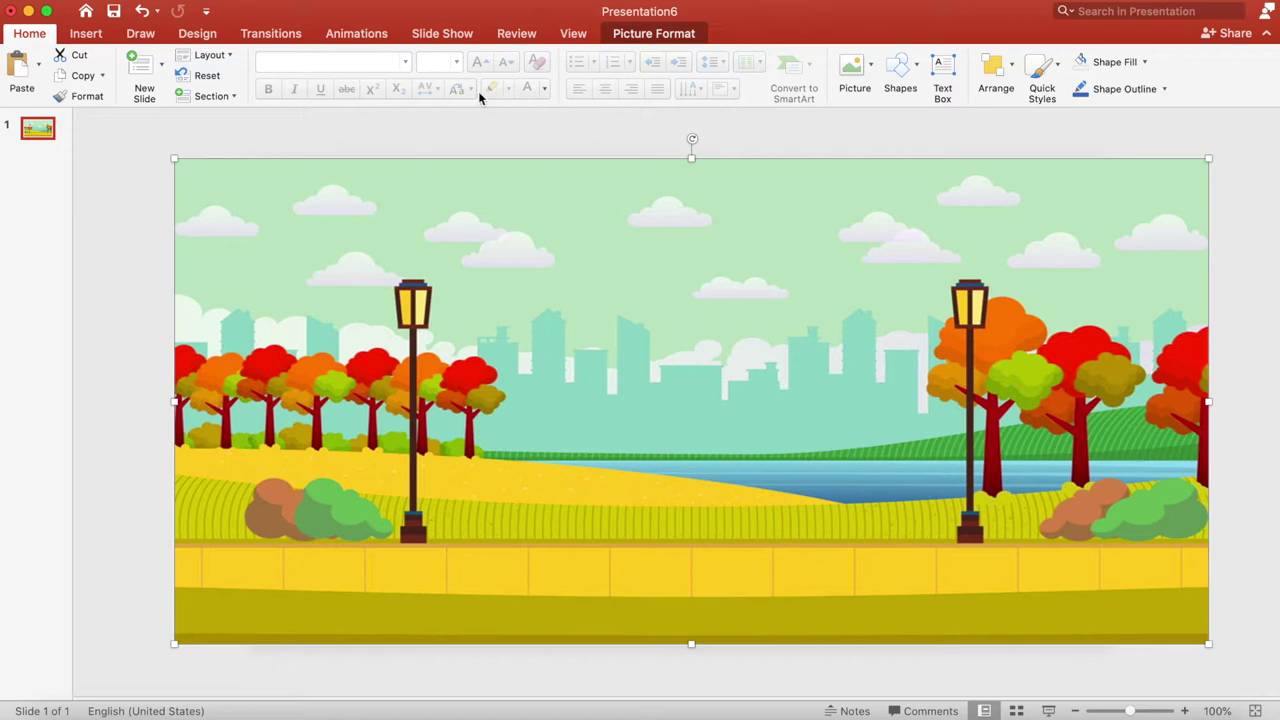
Step: Apply a Lines motion path to the park picture with its direction set to Left
click(363, 37)
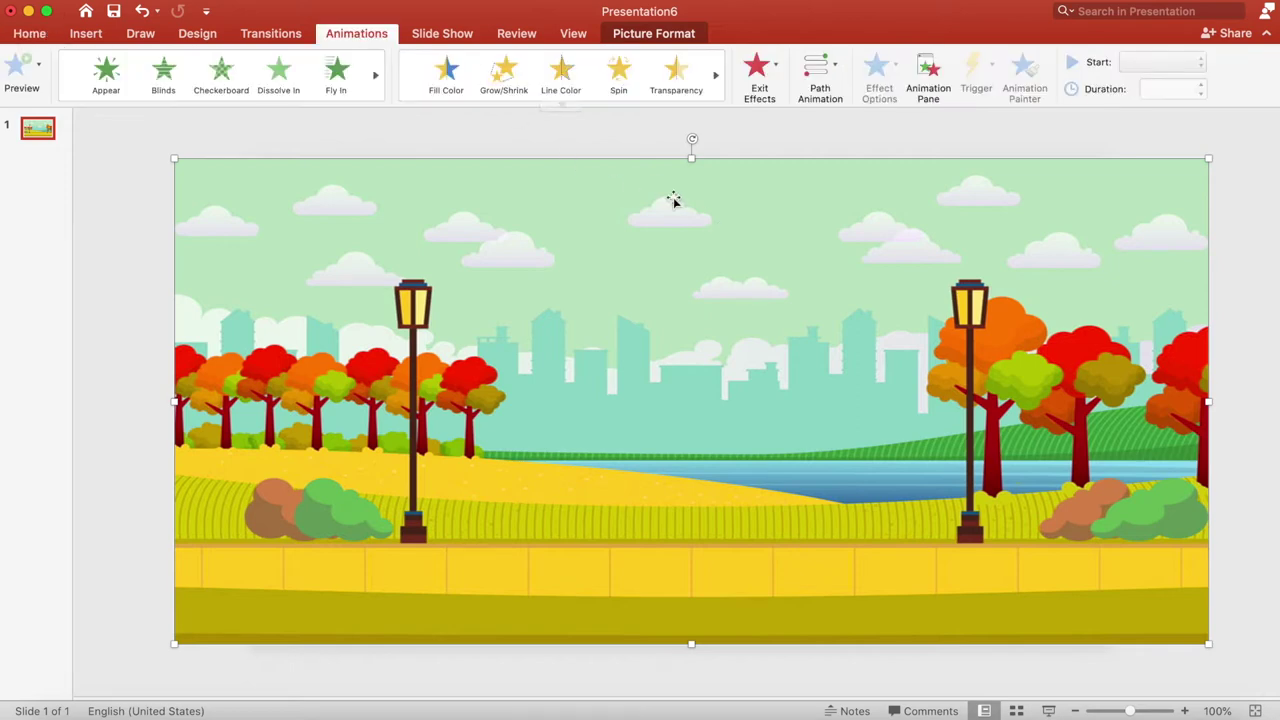
click(836, 68)
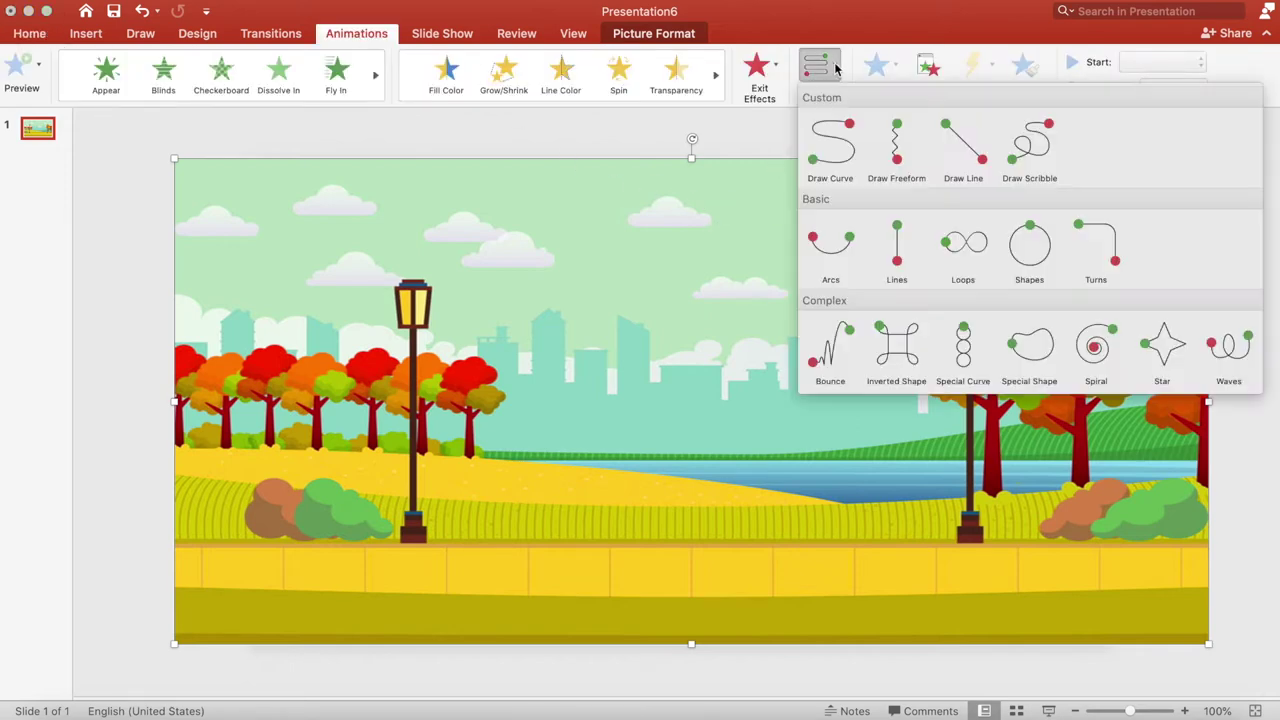
click(896, 255)
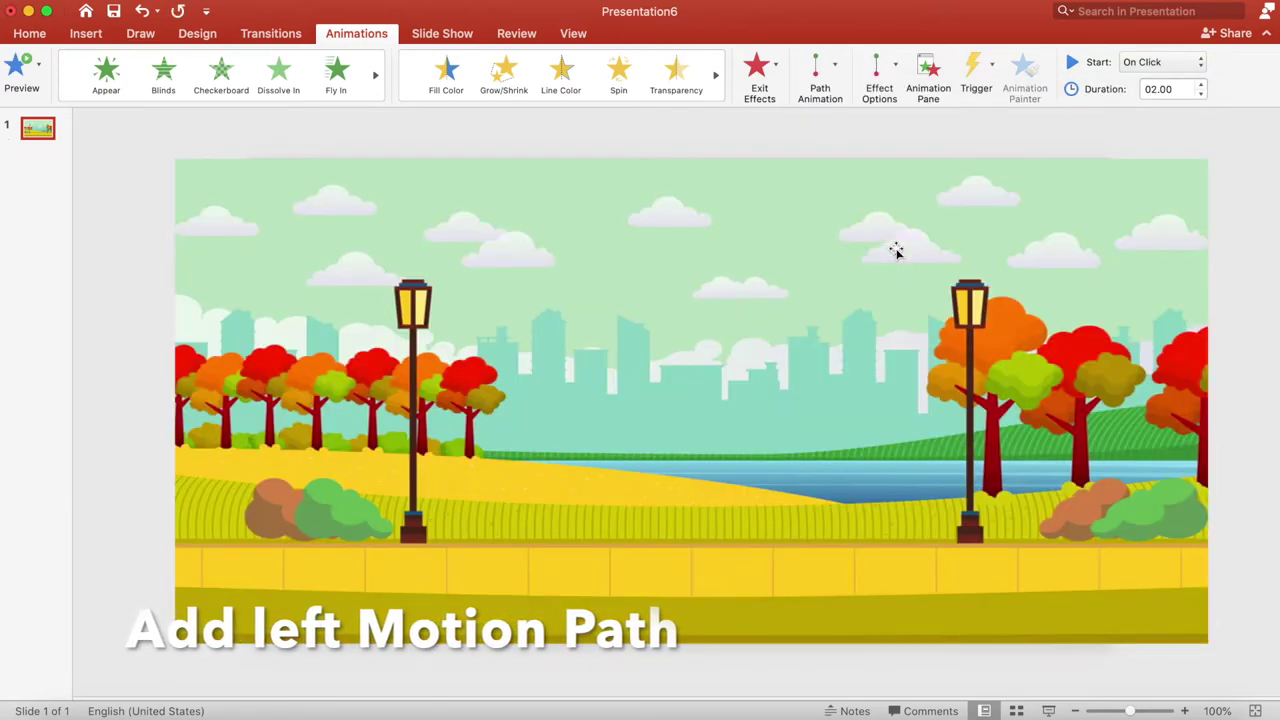
click(897, 66)
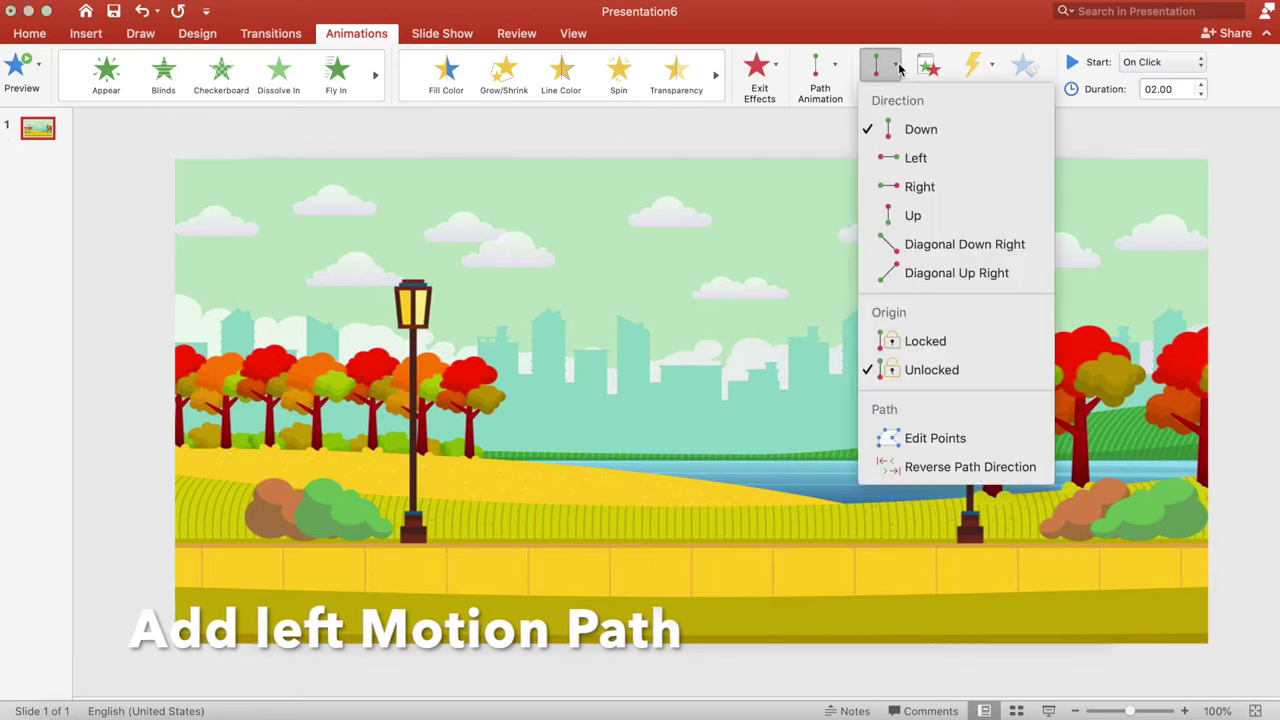
click(916, 160)
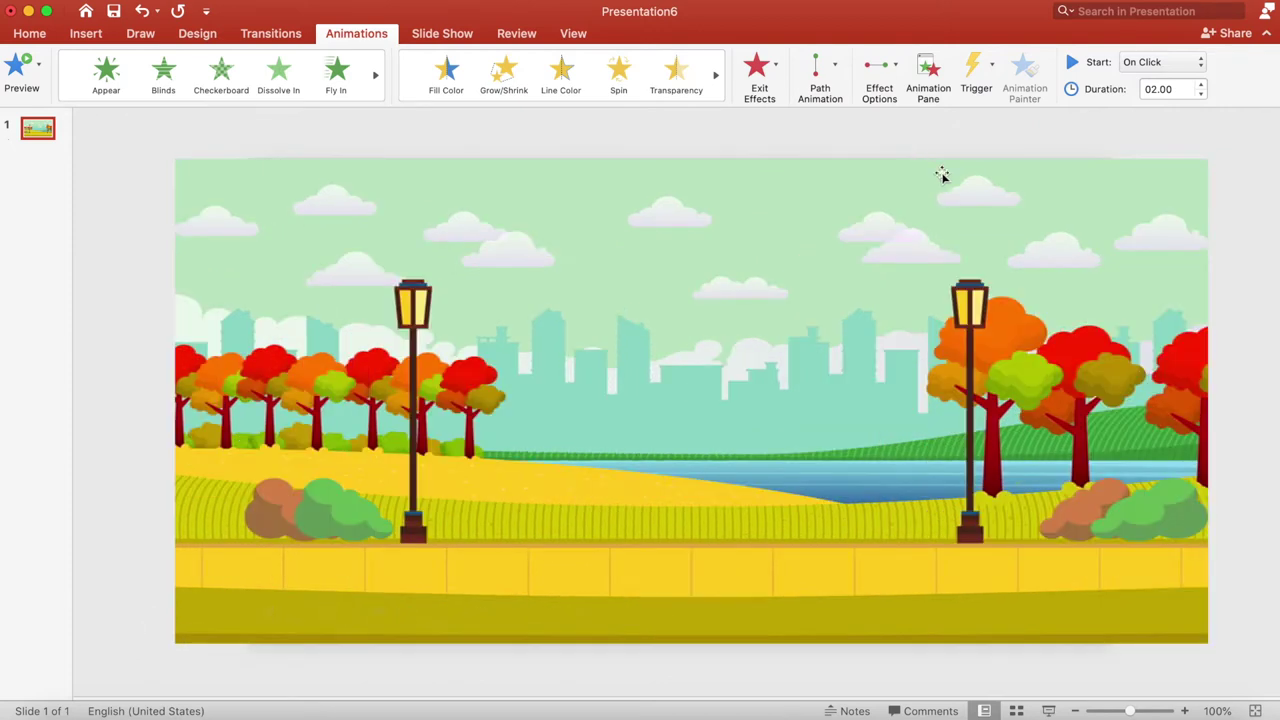
Step: Widen the park picture to 42.83 cm, realign it with the slide top, and show the animation list
drag(919, 301, 924, 357)
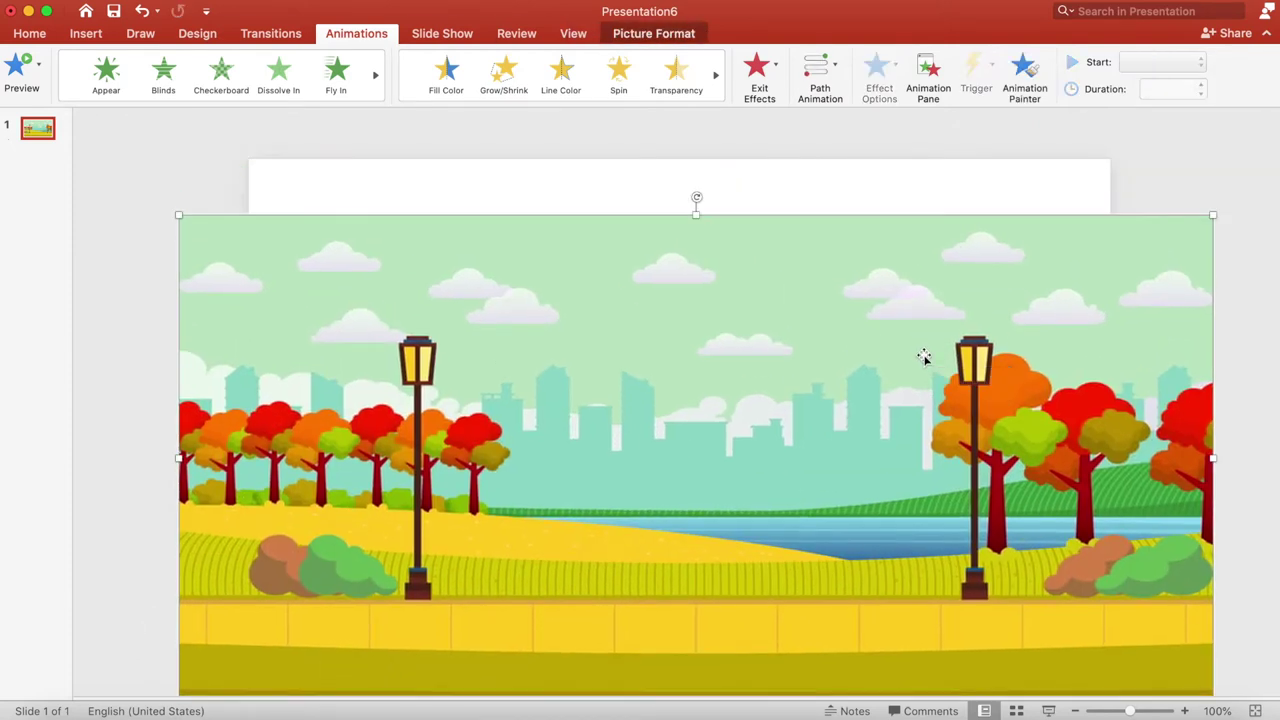
drag(1216, 458, 1267, 457)
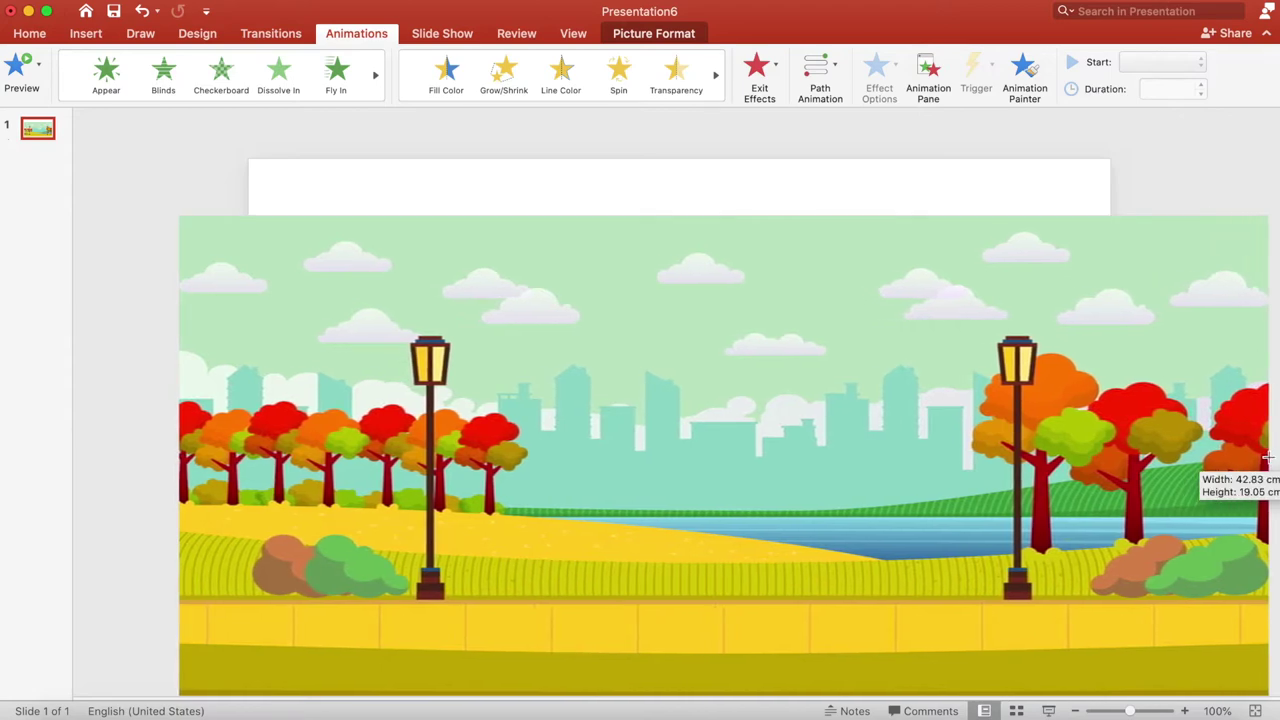
drag(1267, 457, 1270, 457)
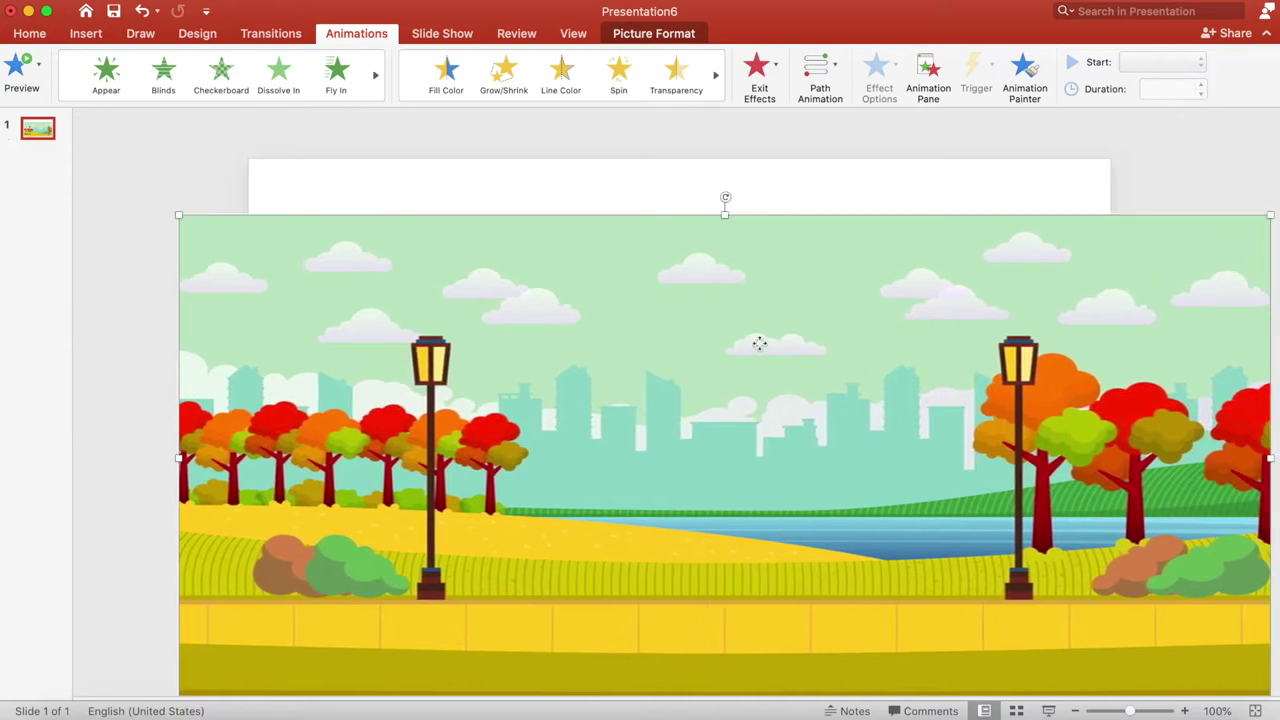
drag(759, 343, 754, 287)
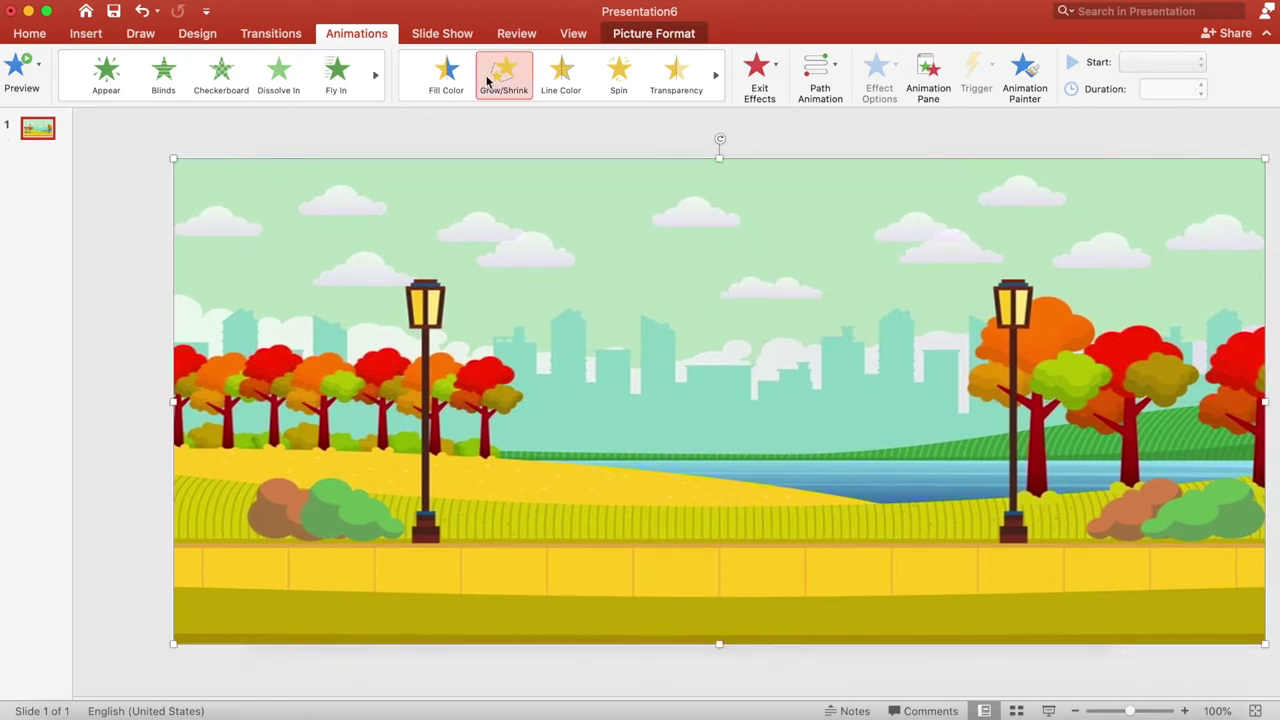
click(929, 93)
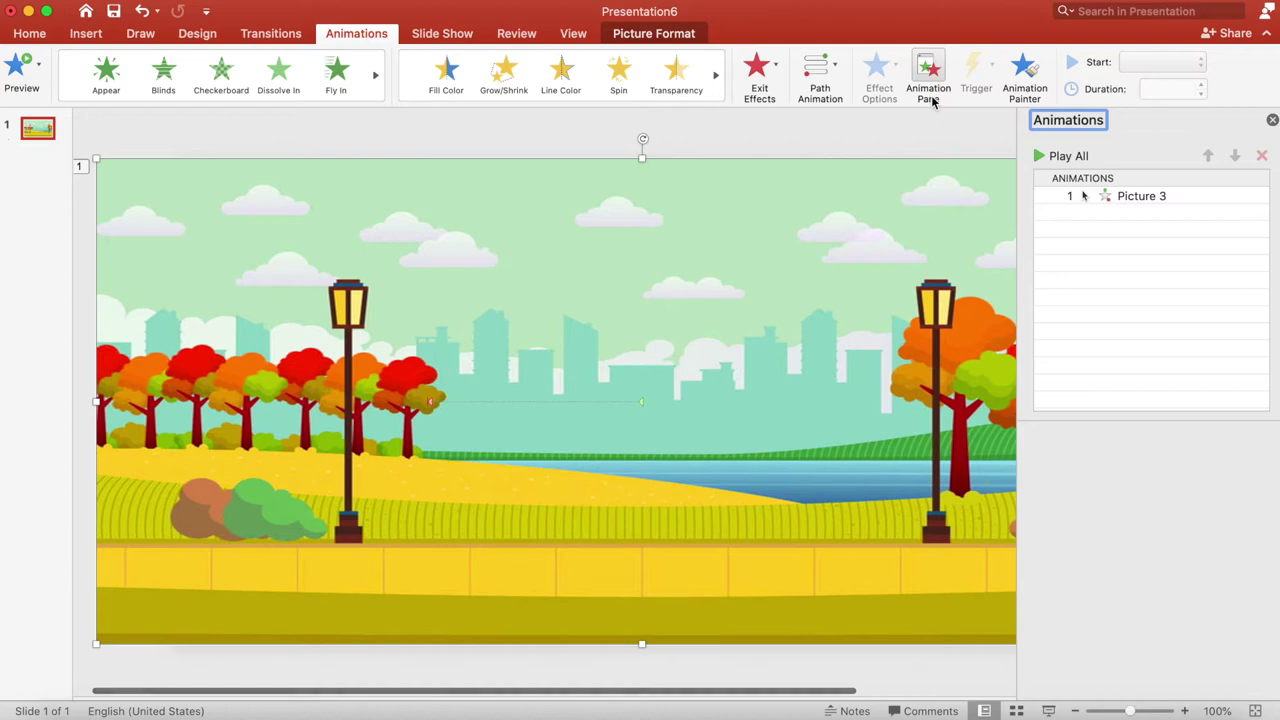
Step: Preview the animation, then widen the park picture to 45.19 cm to reach the slide's right edge
click(1066, 156)
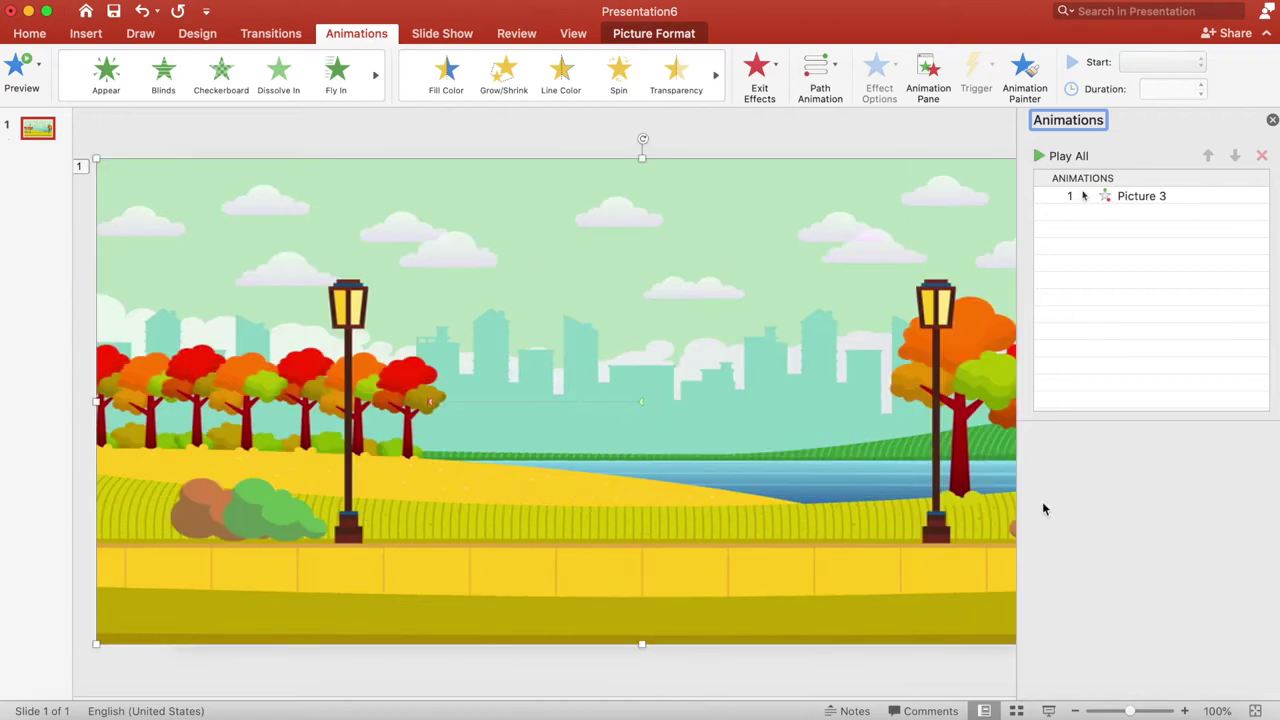
click(1076, 711)
click(1076, 711)
click(1076, 711)
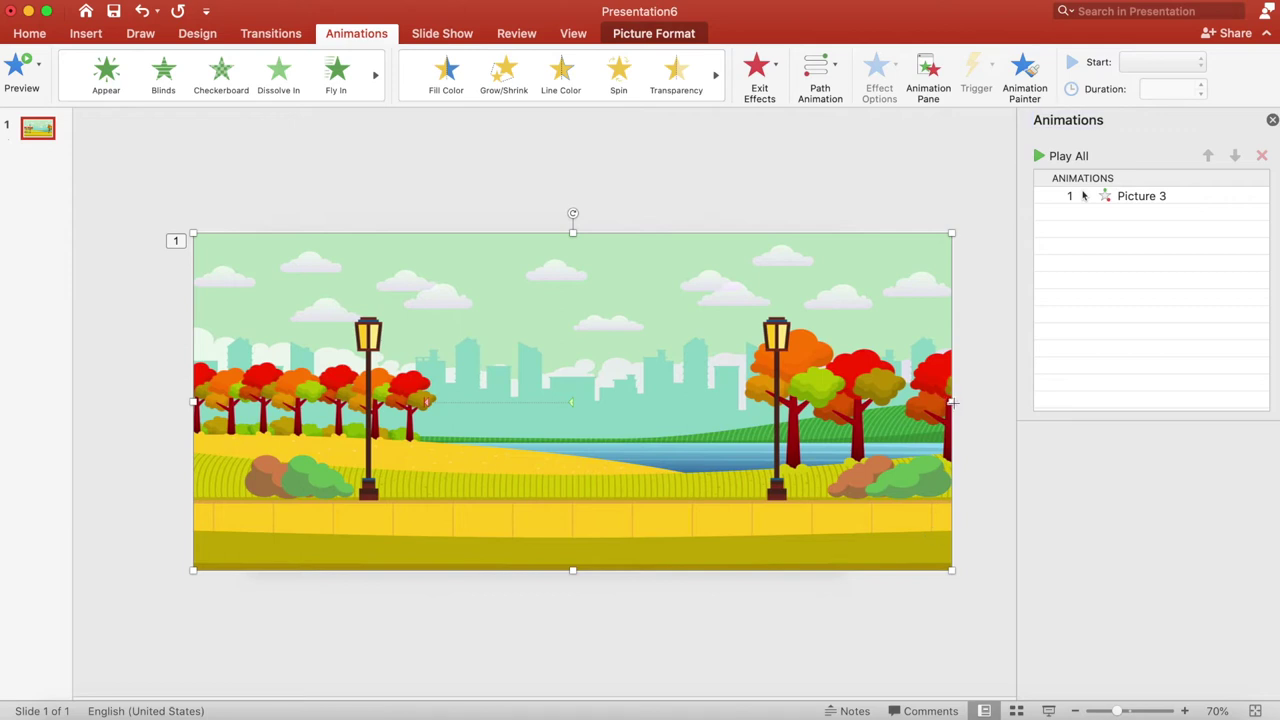
drag(953, 403, 989, 402)
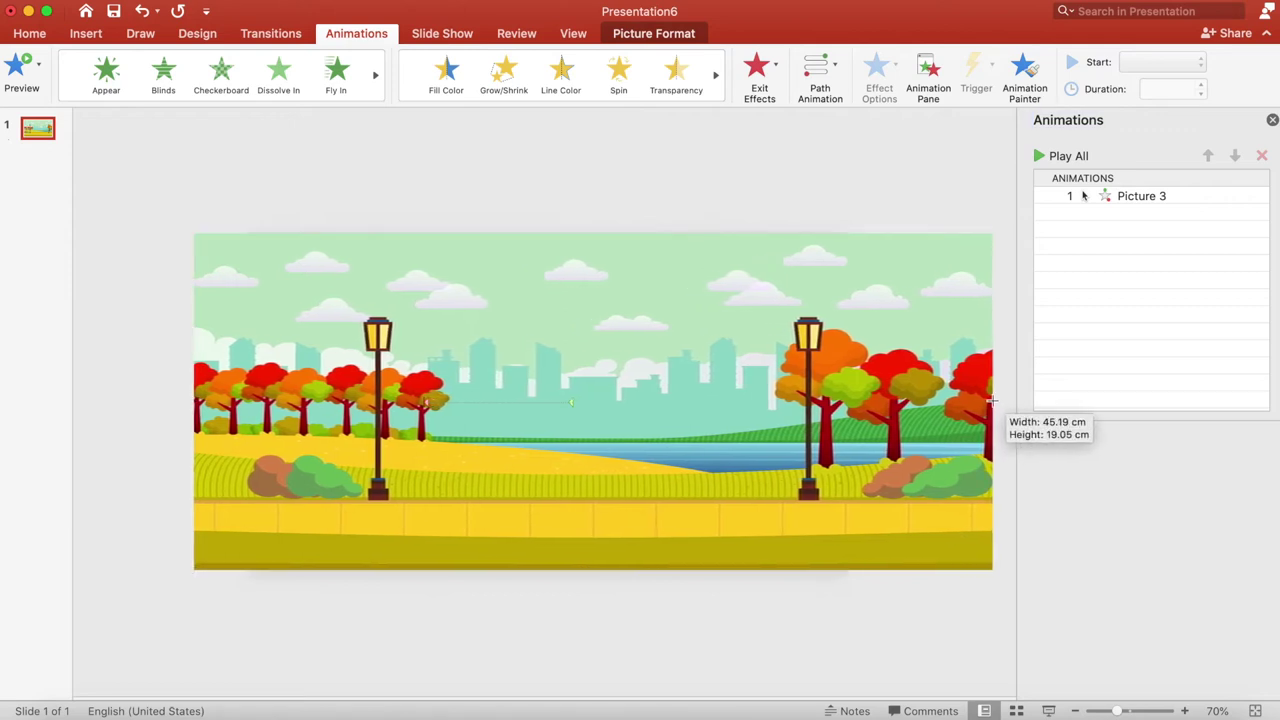
drag(989, 402, 995, 401)
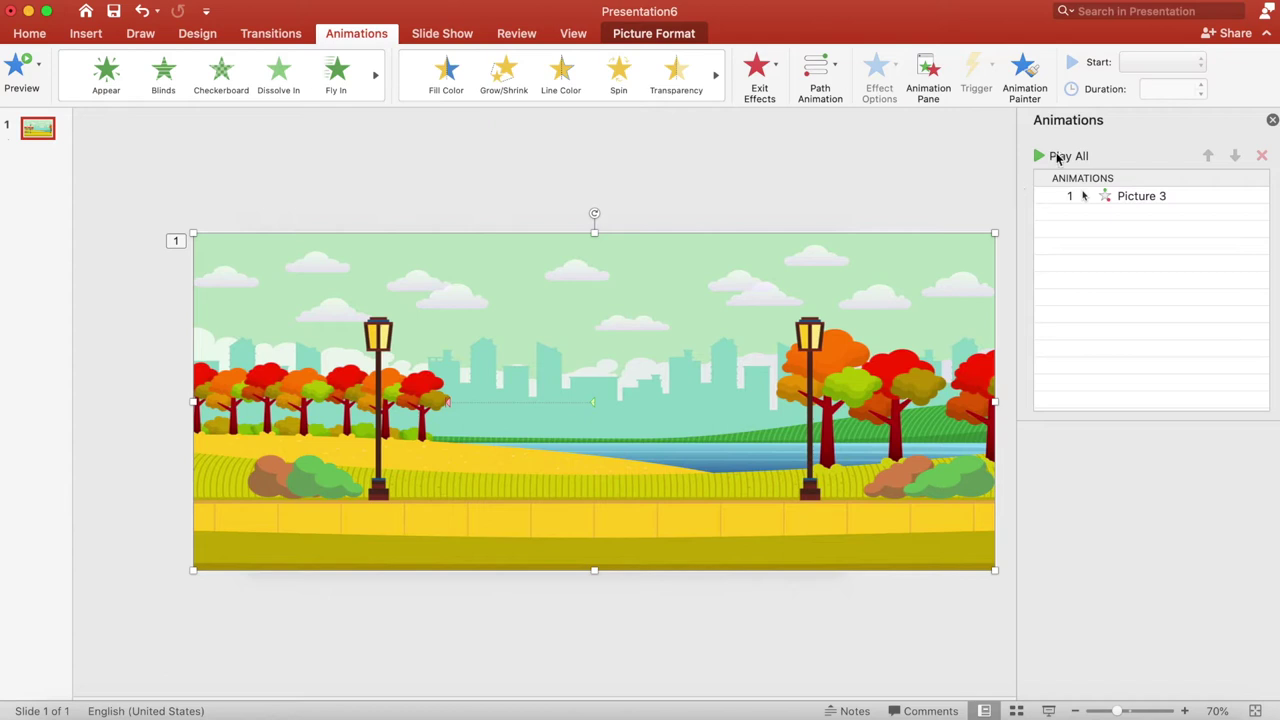
Step: Replay the panning preview, deselect the picture, and select the Picture 3 animation
click(1062, 157)
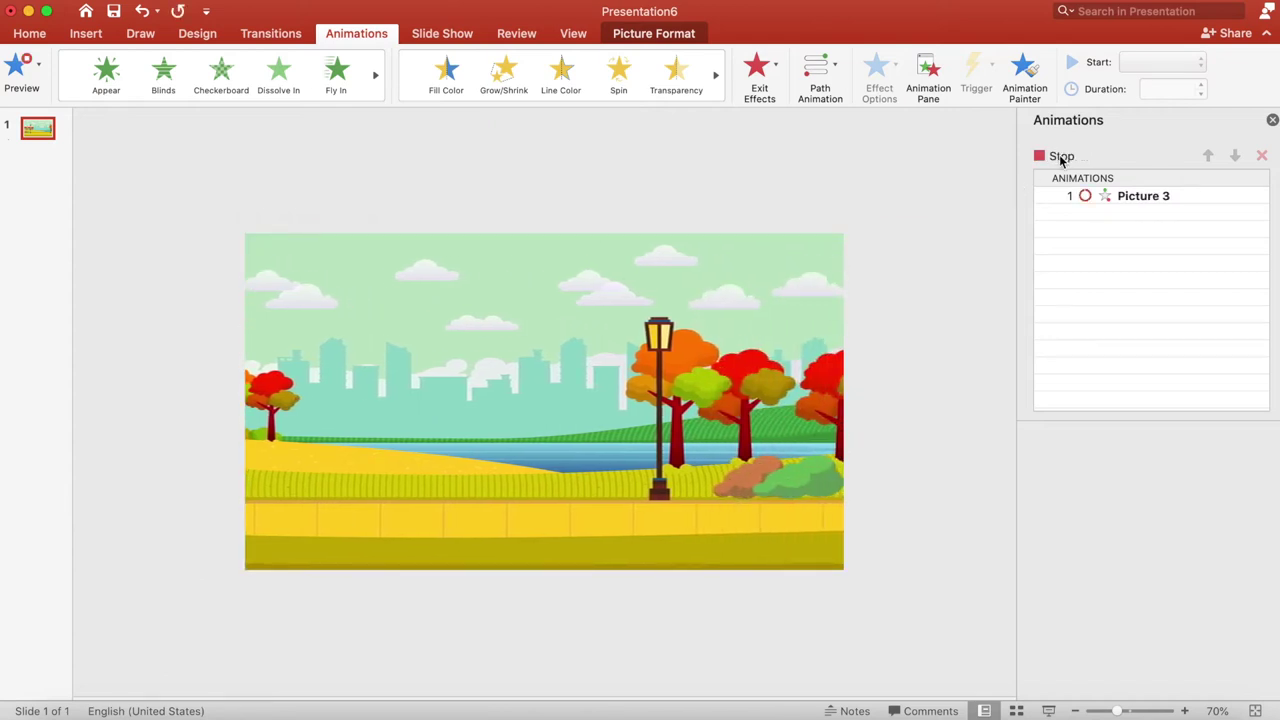
click(839, 184)
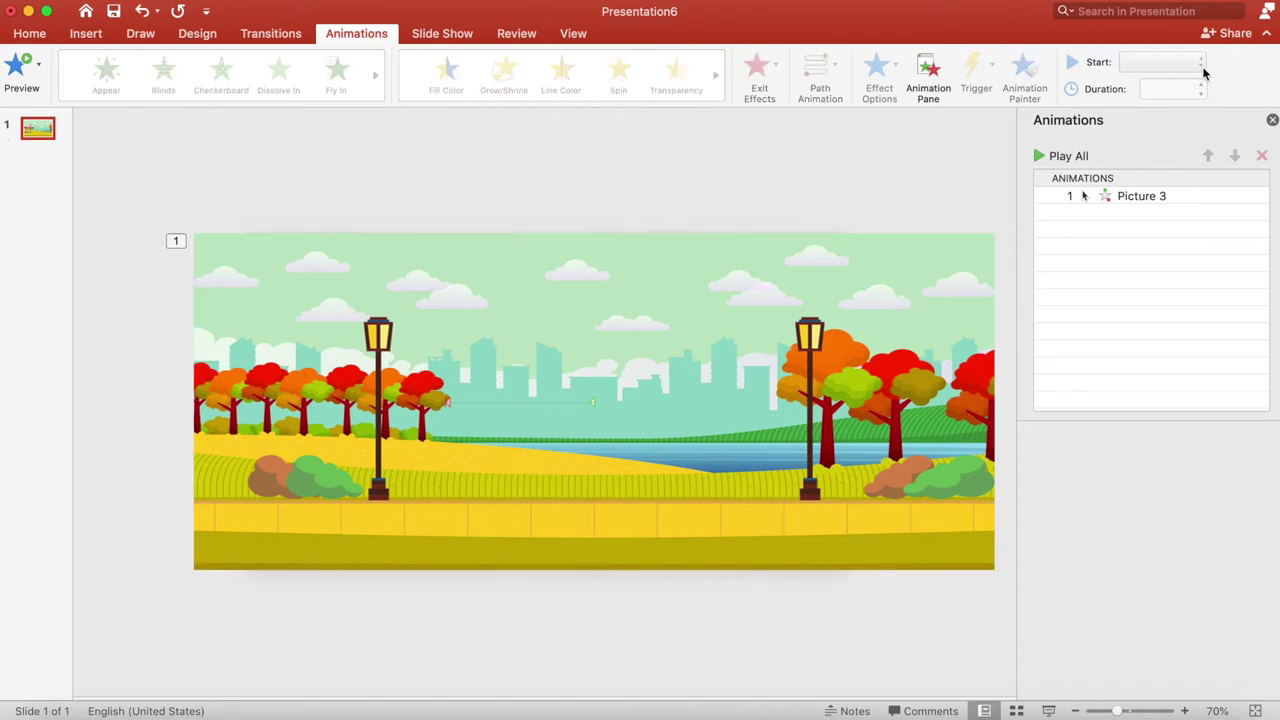
click(1150, 195)
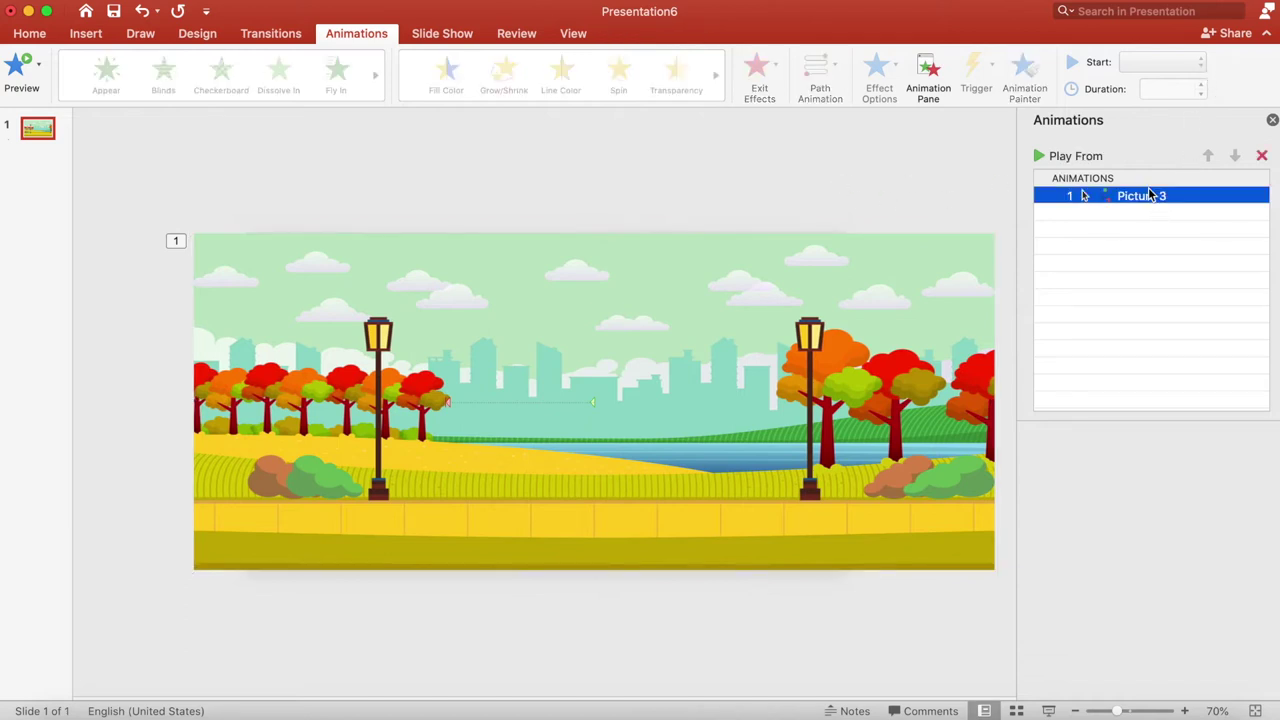
Step: Set the animation to start With Previous, last 3 seconds, with Smooth Start and Smooth End off
click(1201, 66)
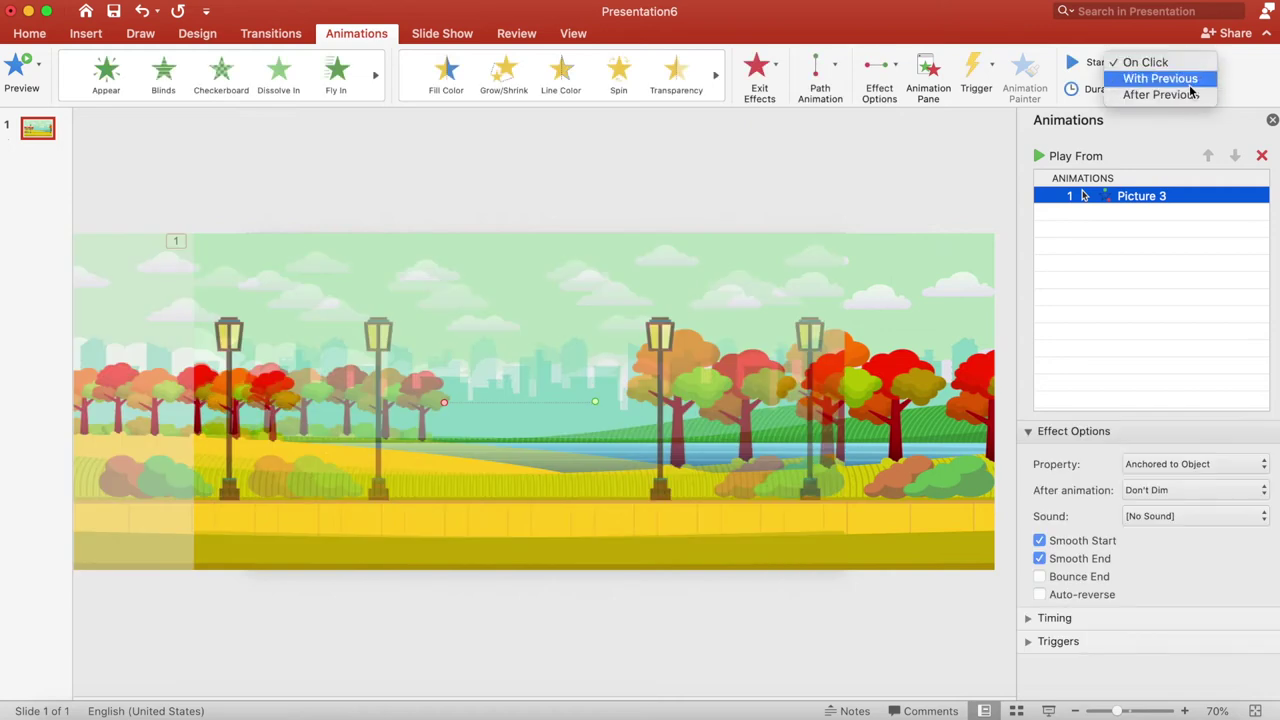
click(1189, 82)
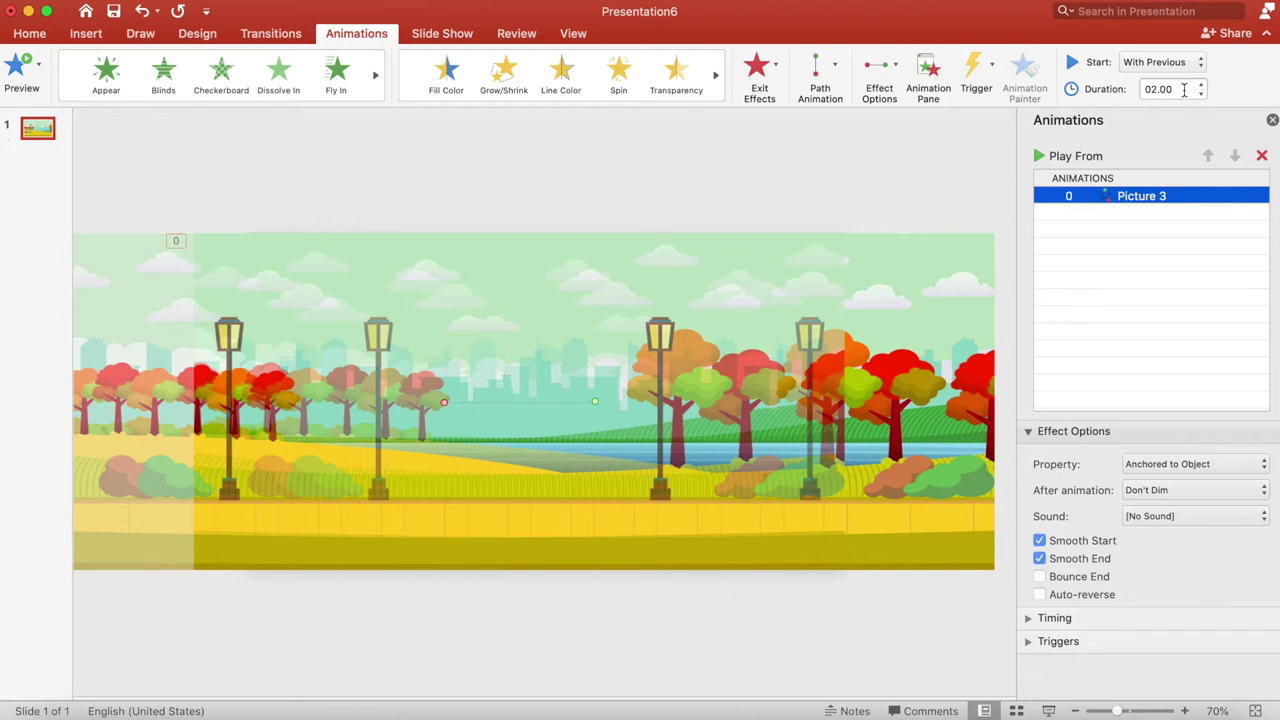
click(1184, 89)
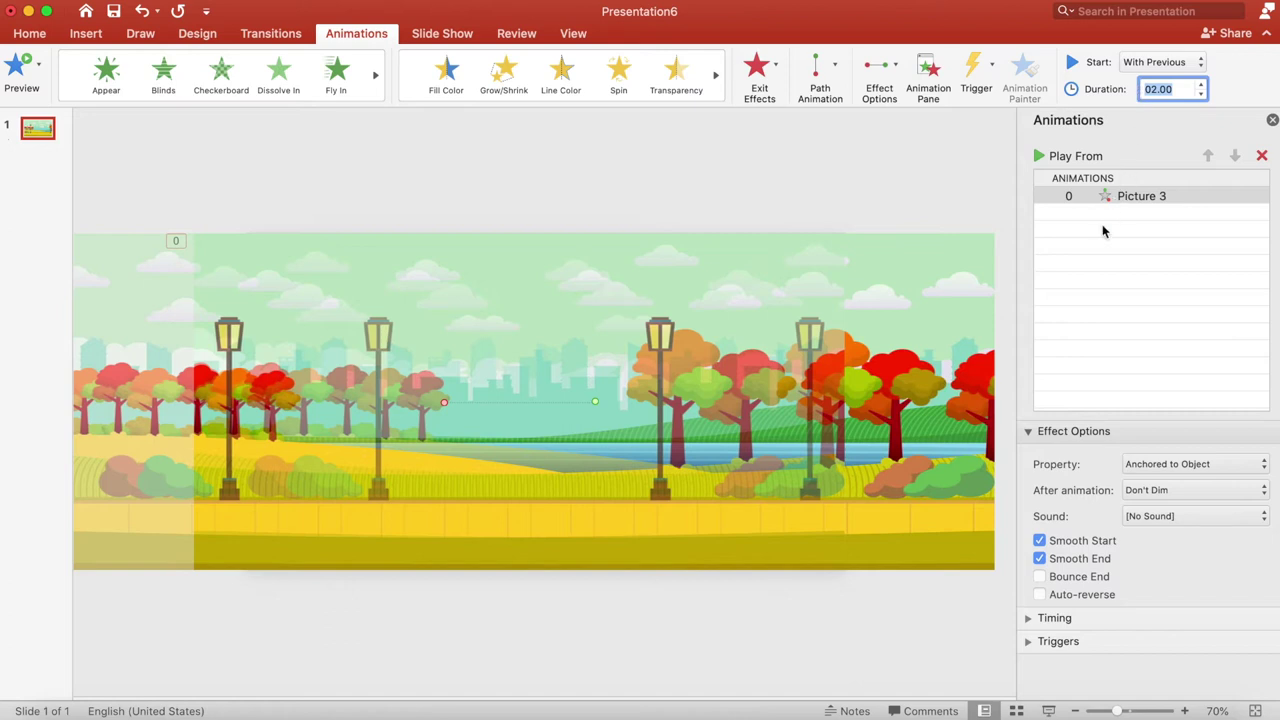
text(3)
click(1044, 542)
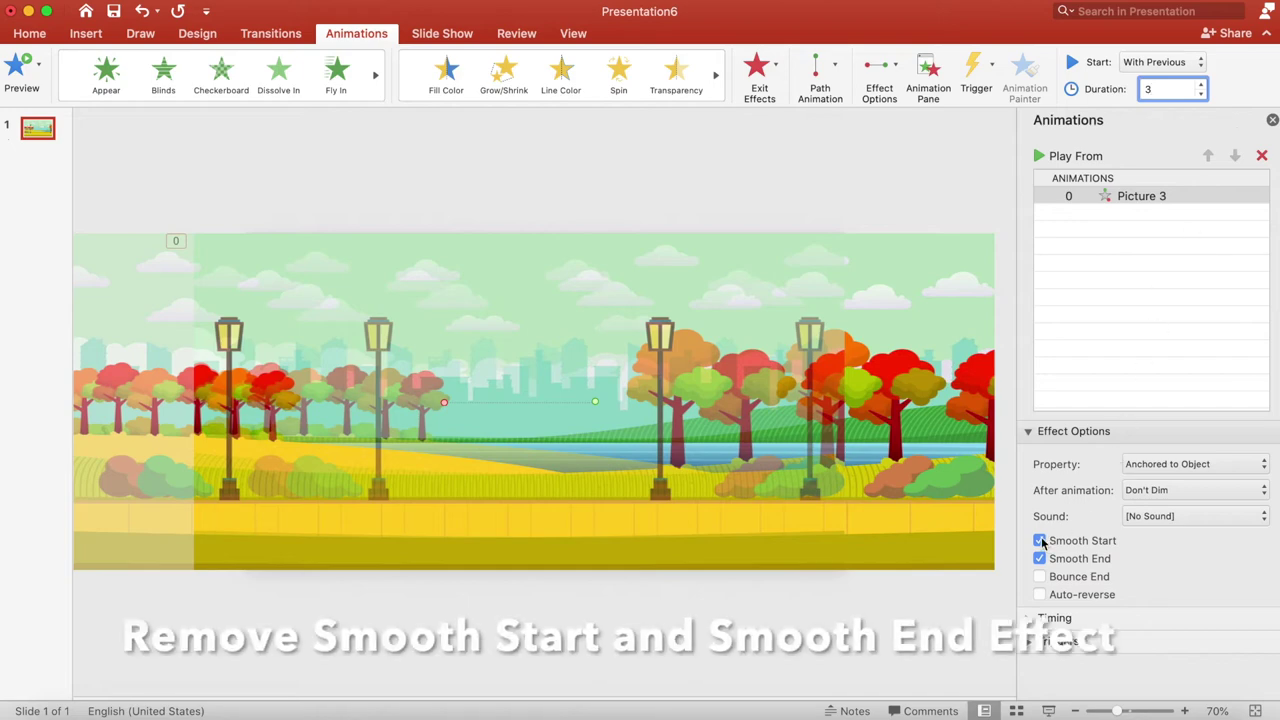
click(1041, 559)
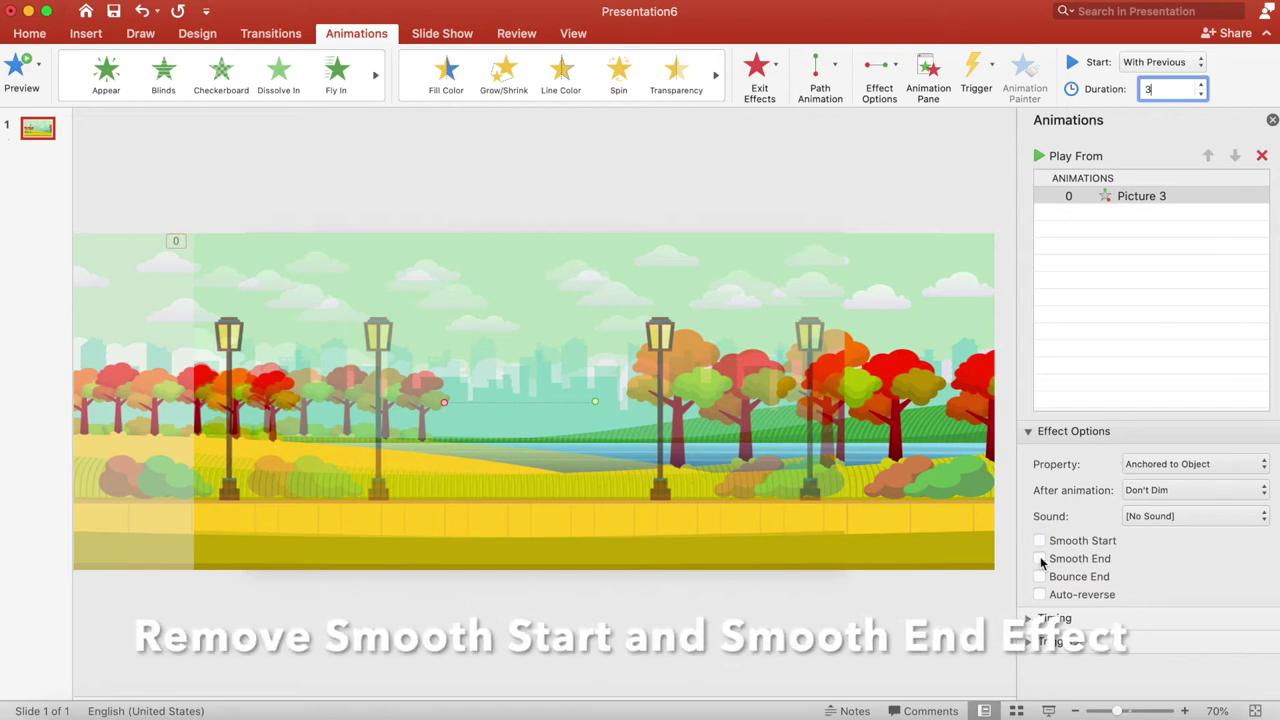
click(948, 609)
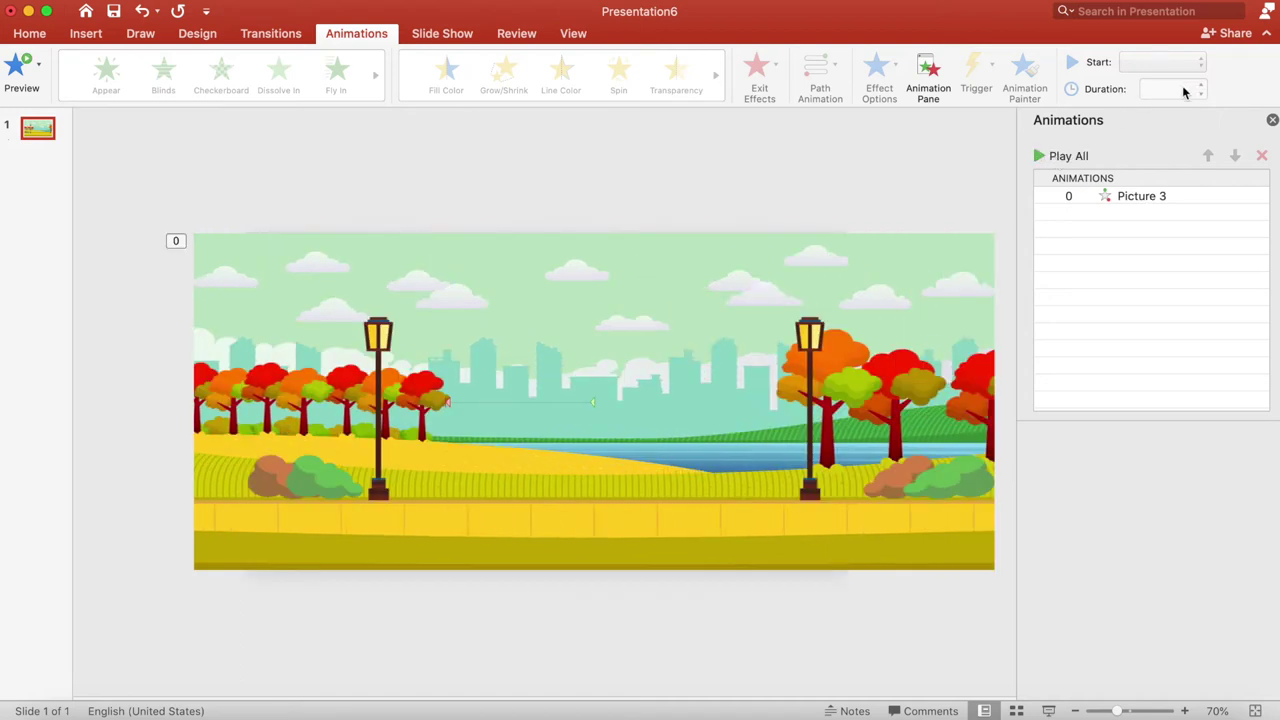
Step: Change the Picture 3 animation duration to 10 seconds and preview it
click(1139, 195)
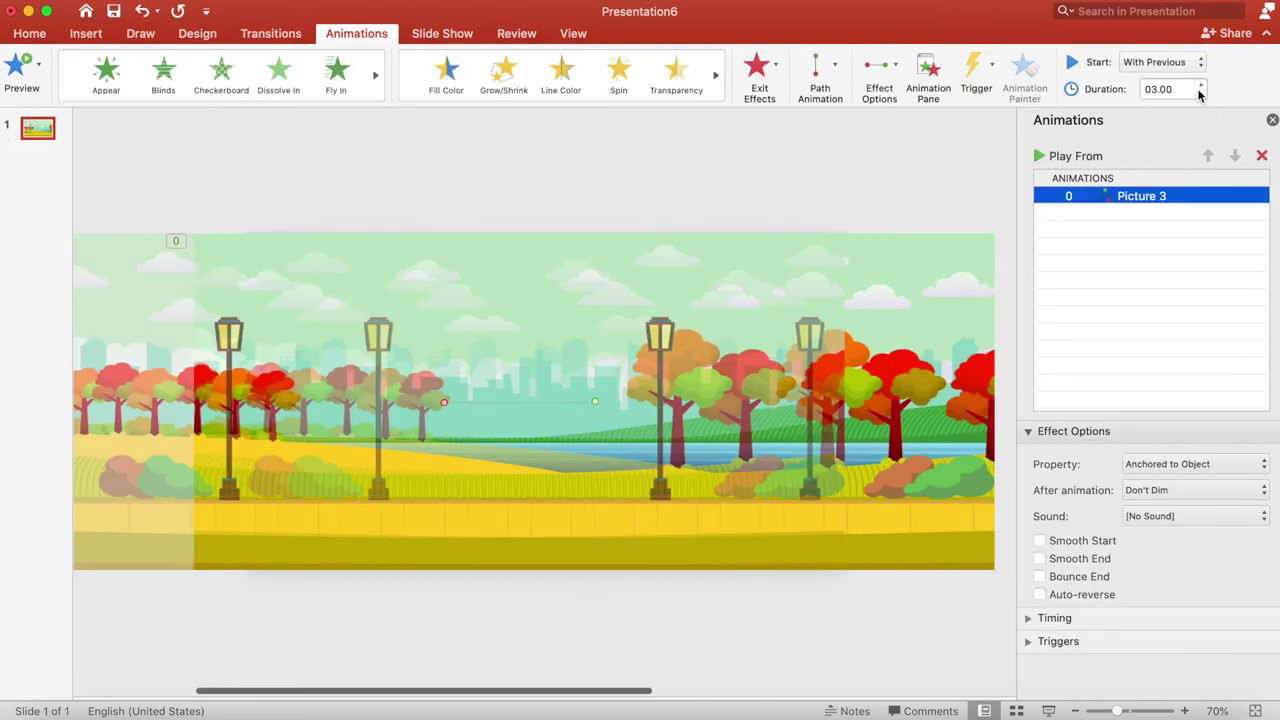
drag(1180, 88, 1141, 90)
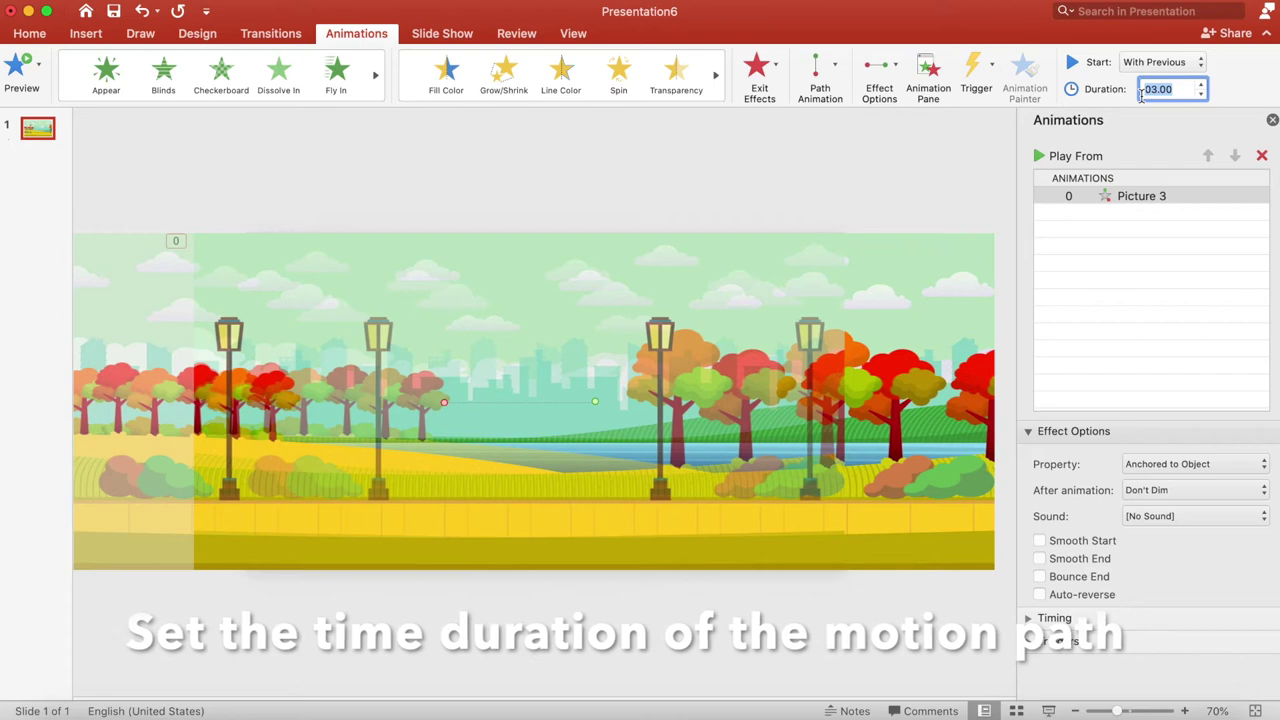
text(10)
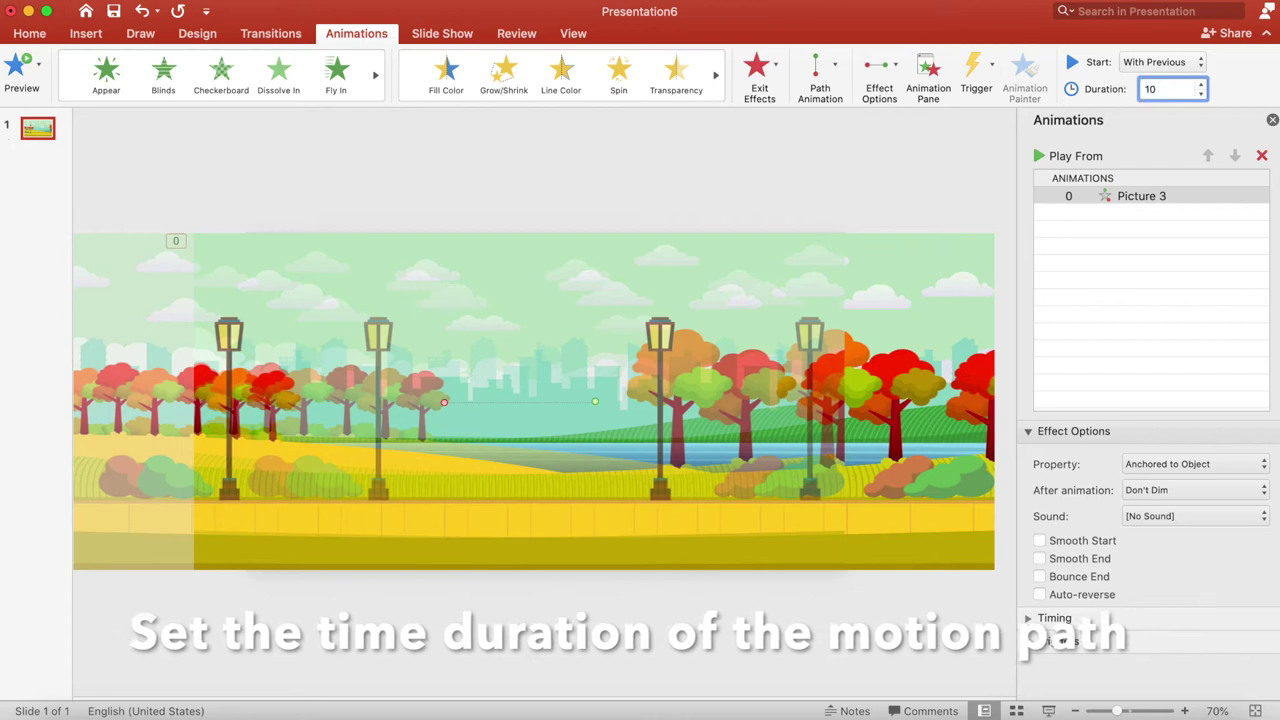
click(972, 607)
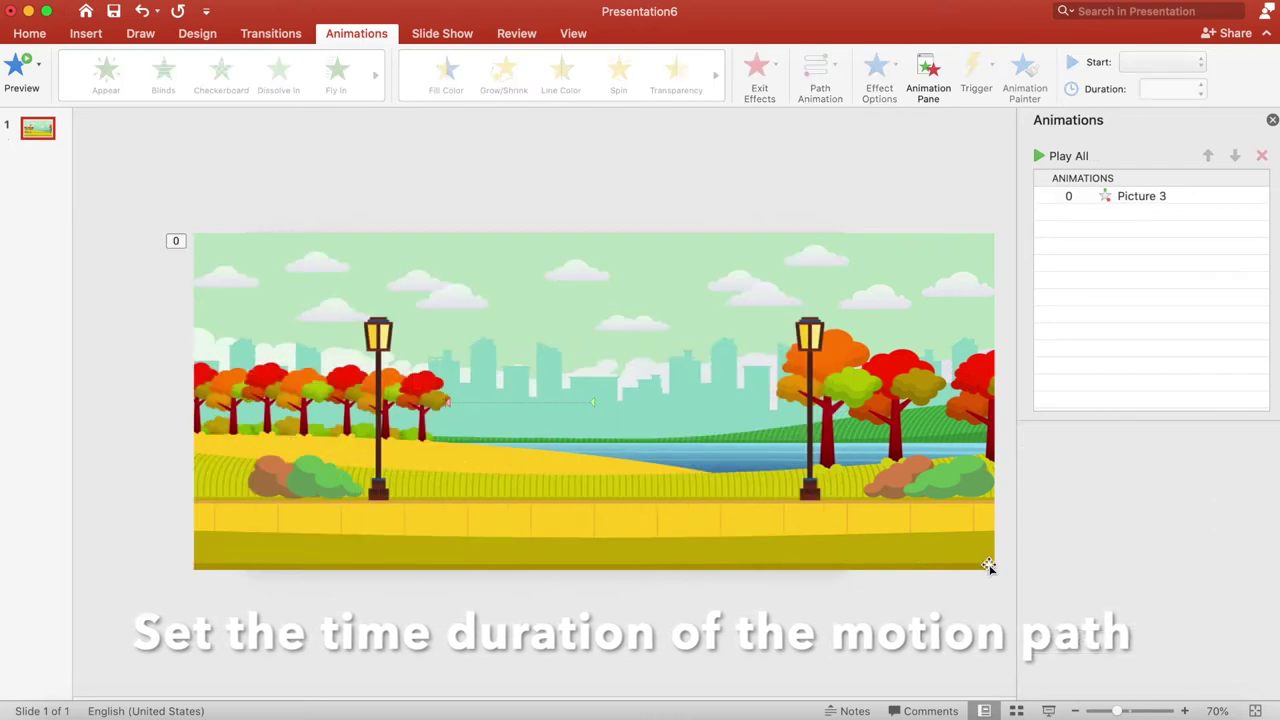
click(1068, 156)
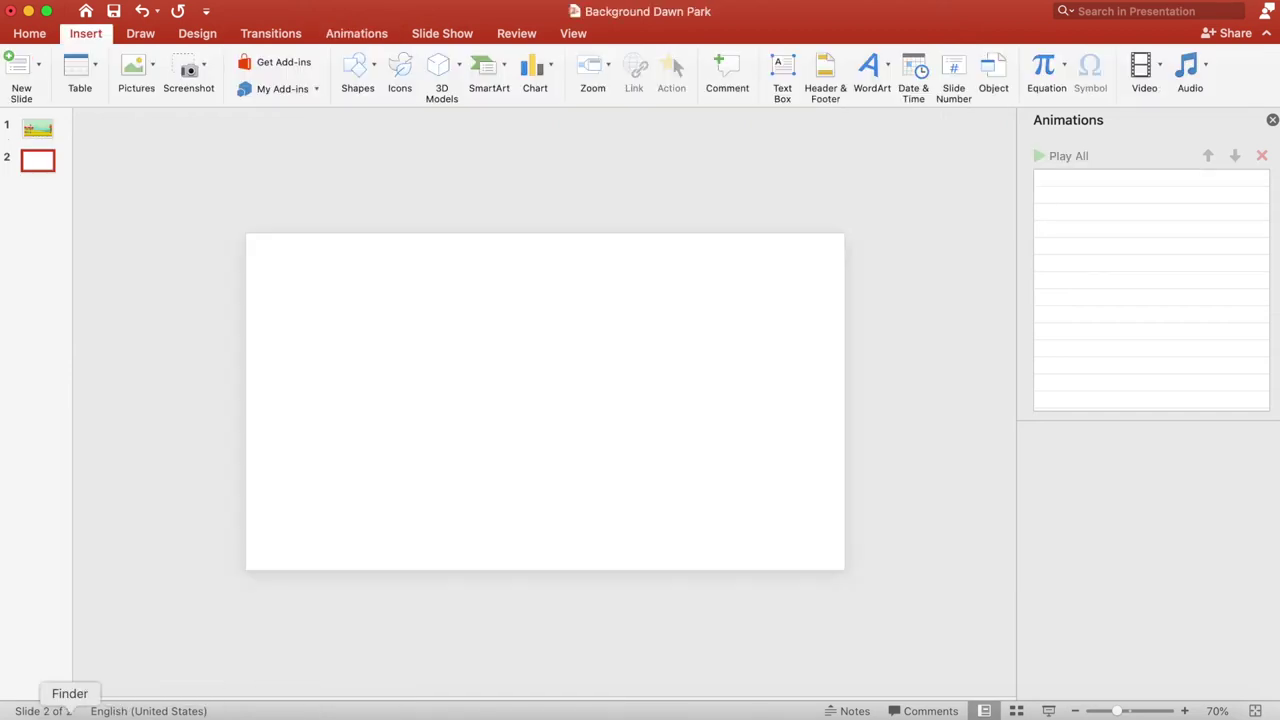
Step: Drag giphy.gif from Finder onto slide 2 and move it slightly up and right of centre
click(70, 712)
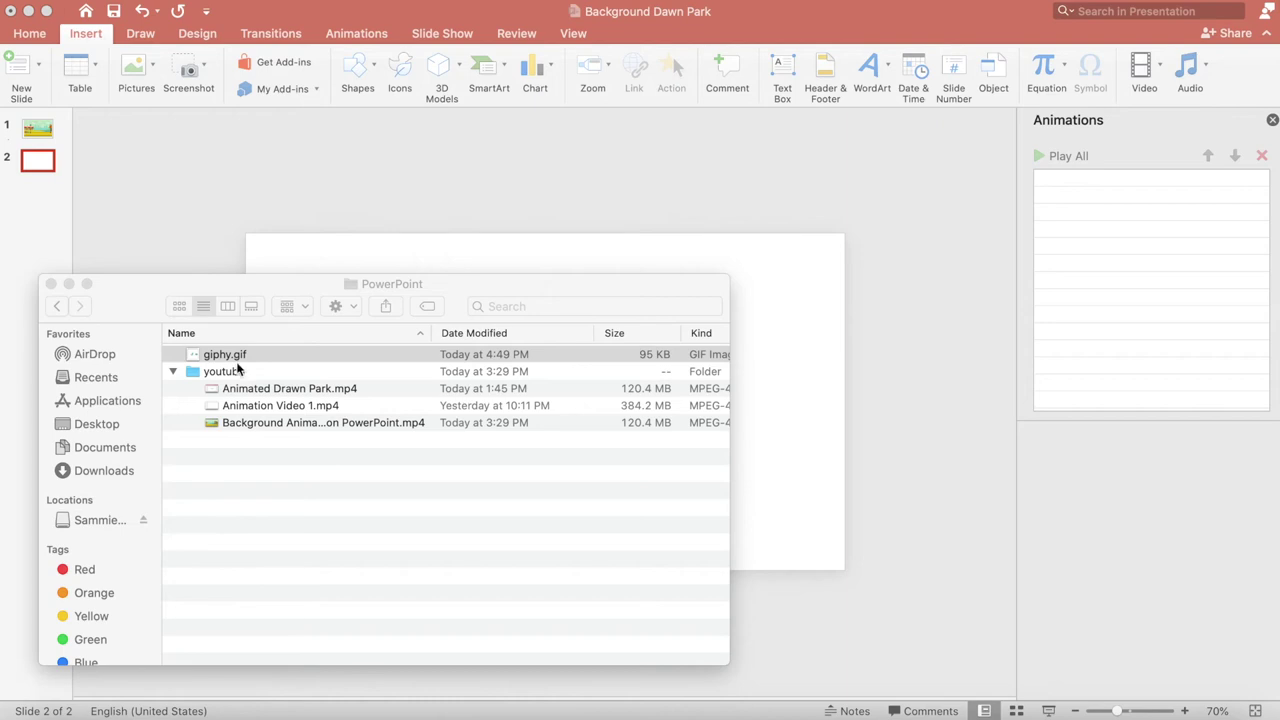
drag(239, 355, 812, 380)
click(543, 413)
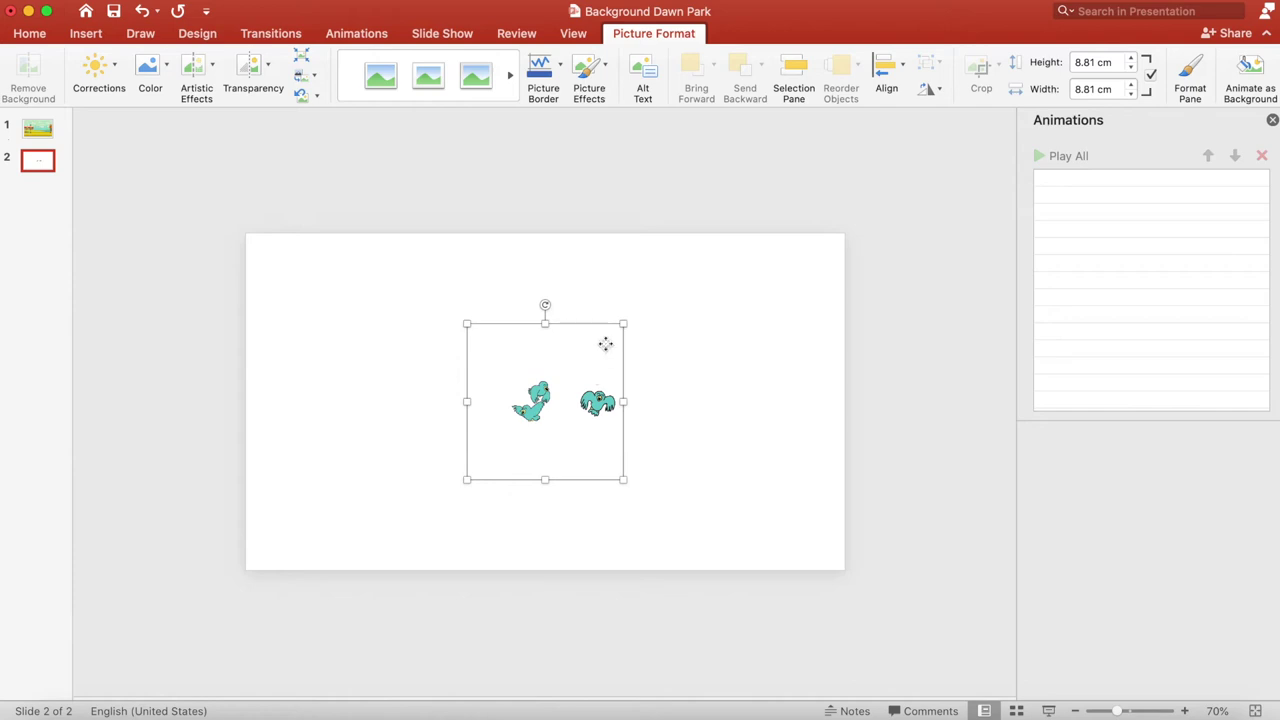
drag(605, 344, 643, 273)
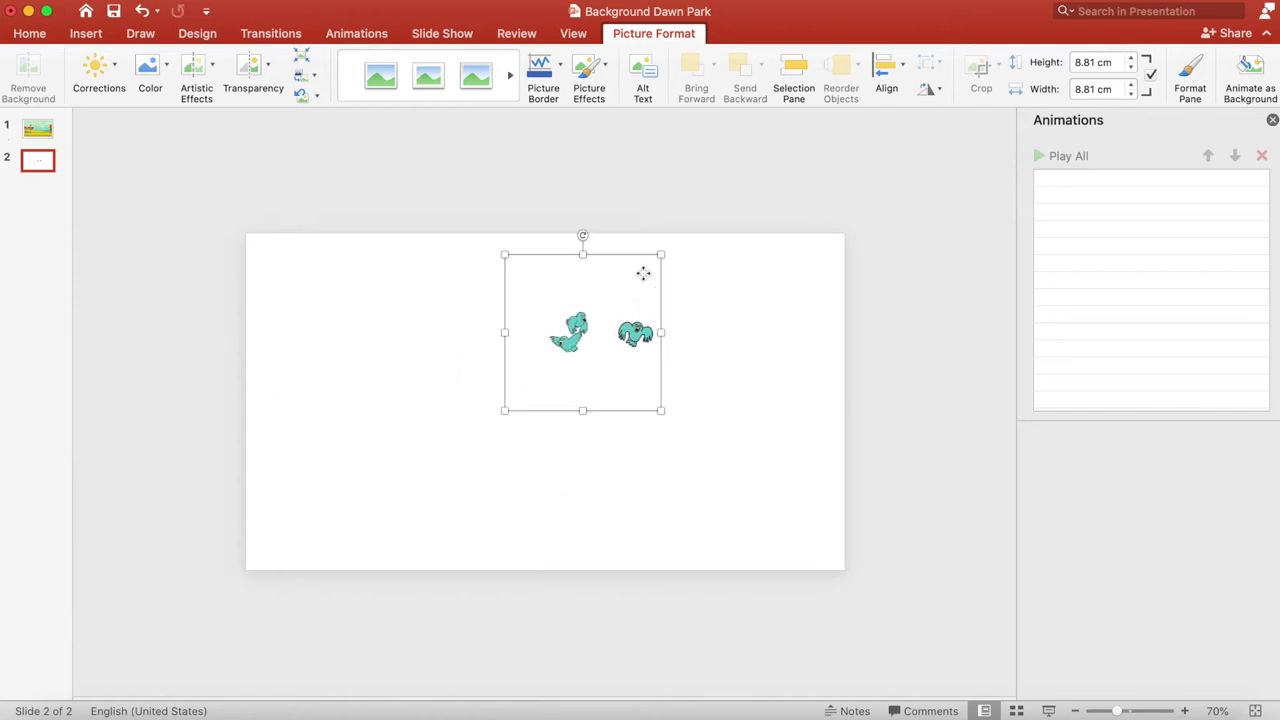
Step: Give the birds GIF a Lines motion path heading Left
click(350, 36)
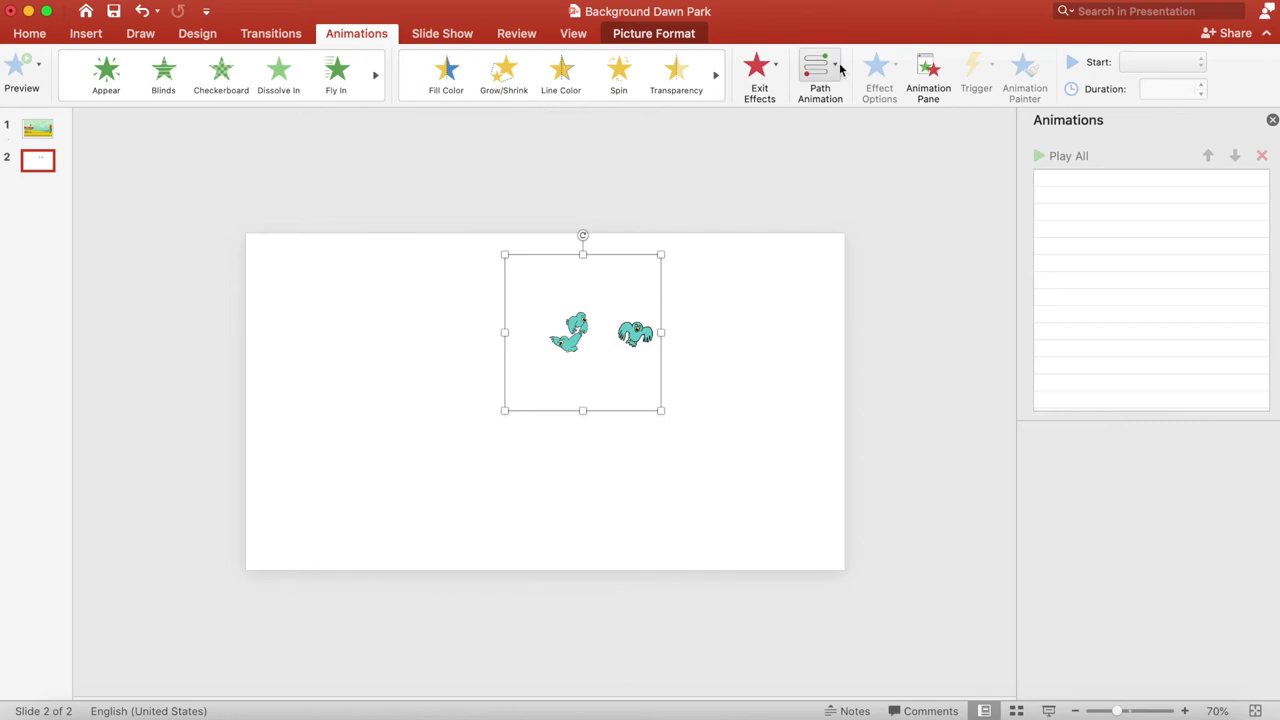
click(842, 72)
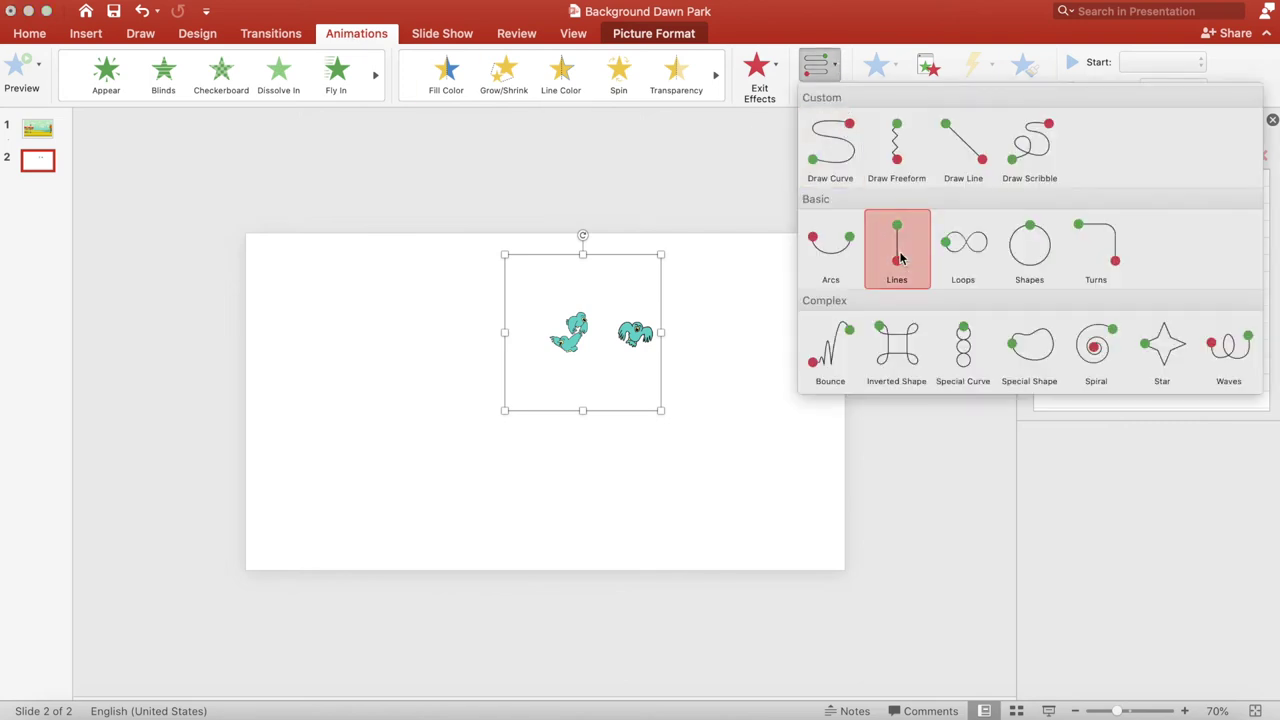
click(897, 254)
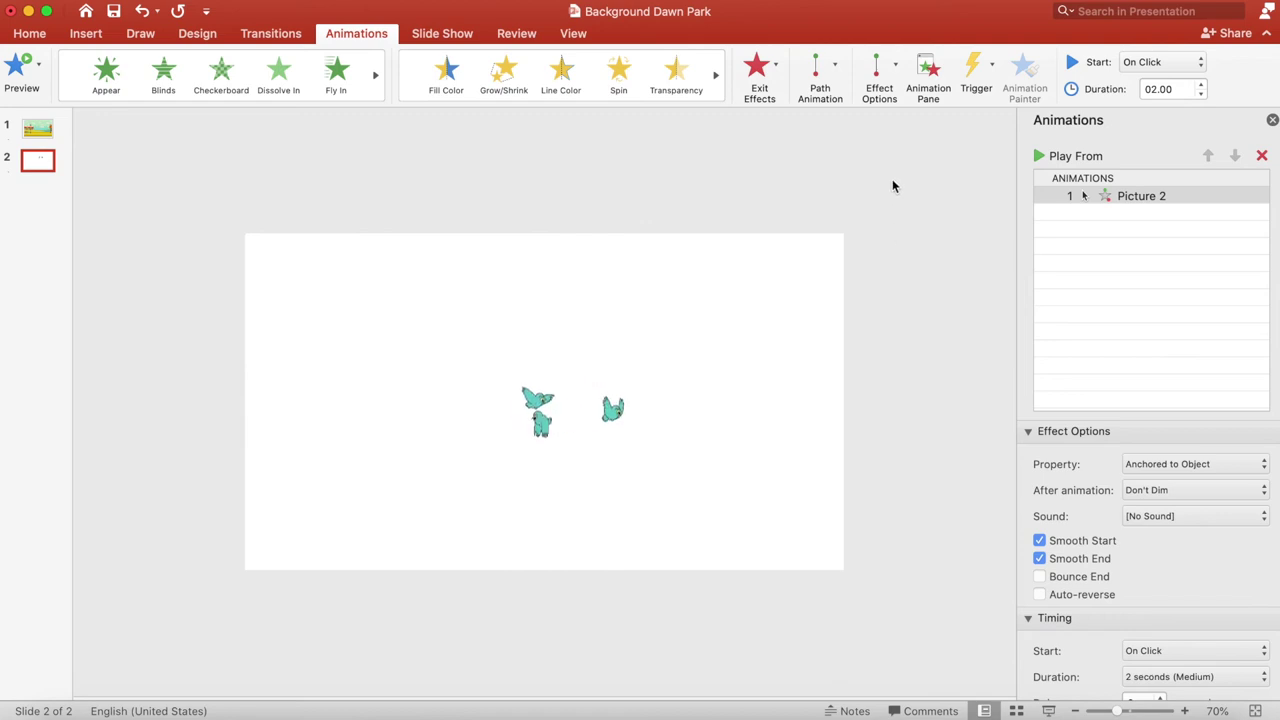
click(897, 72)
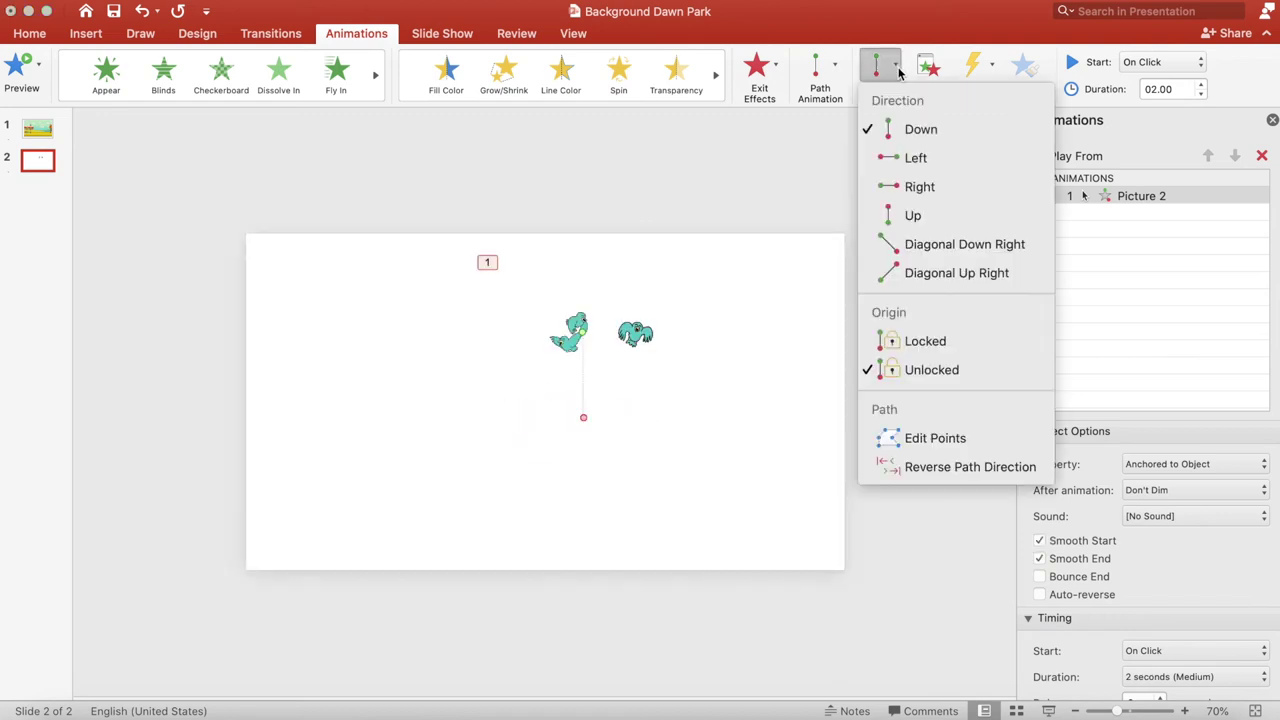
click(911, 160)
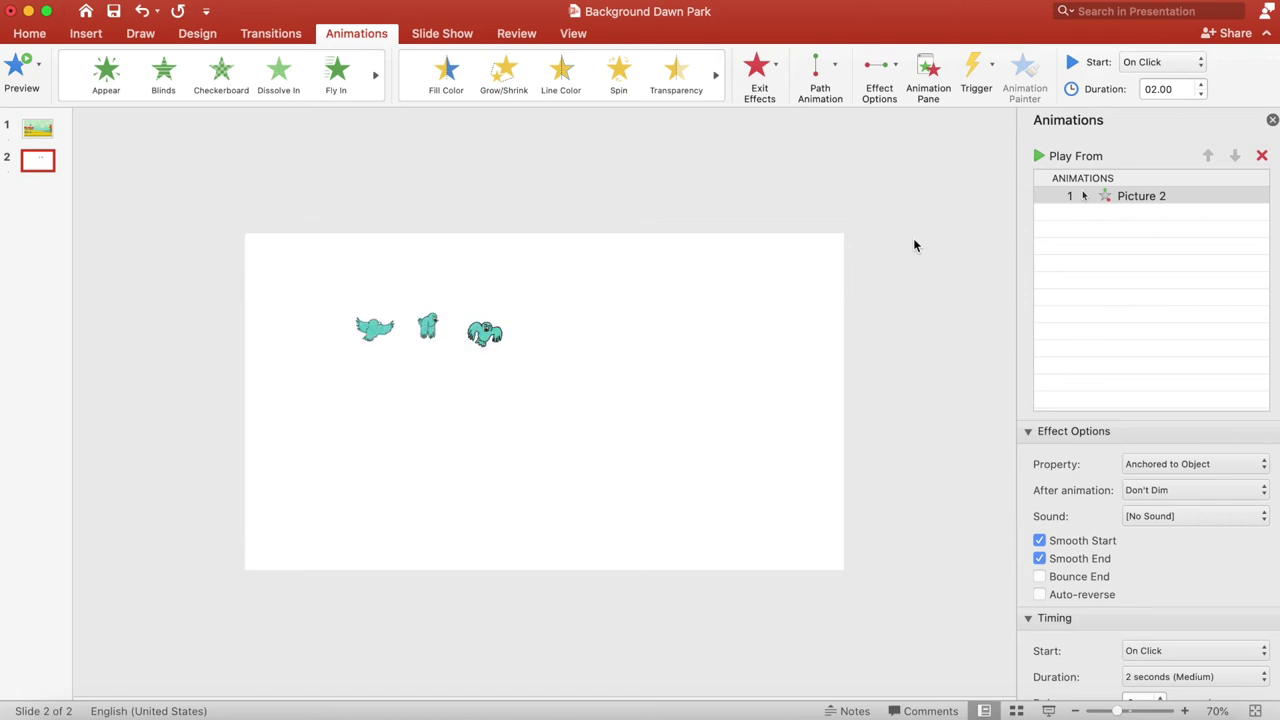
Step: Set the birds' animation to start With Previous and select Picture 2 in the Animation Pane
click(1202, 66)
click(1190, 82)
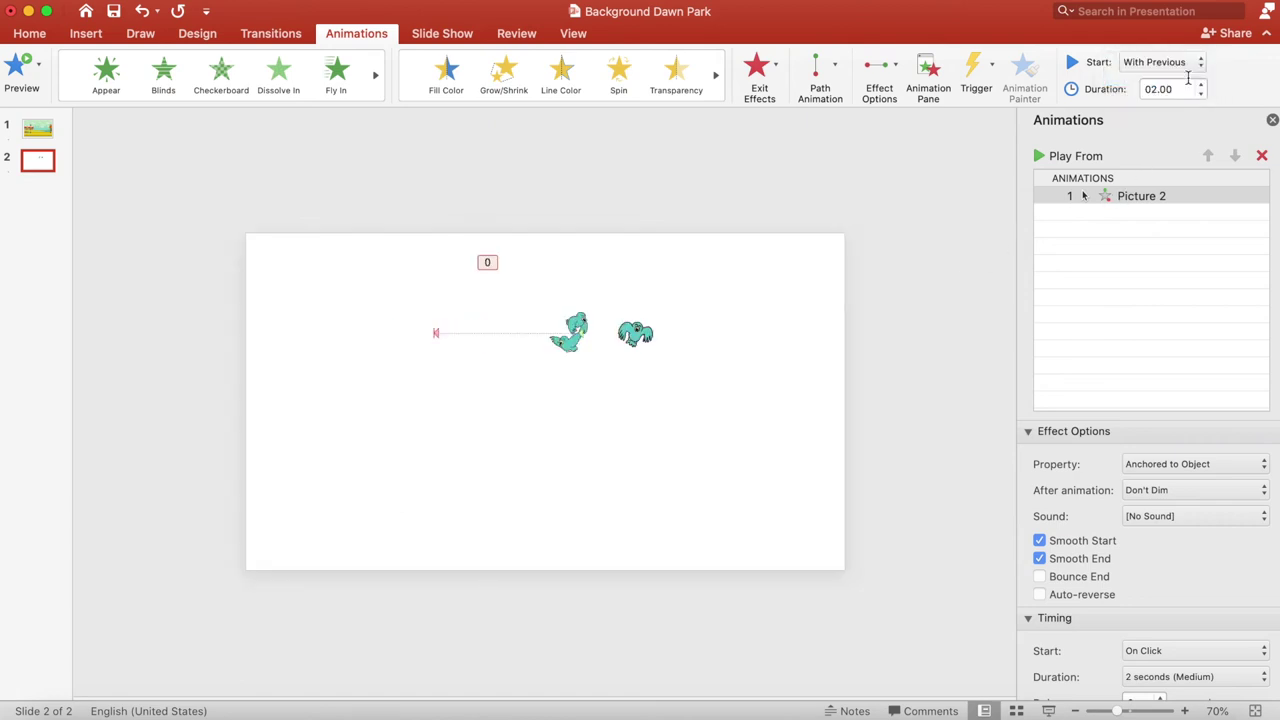
click(1174, 197)
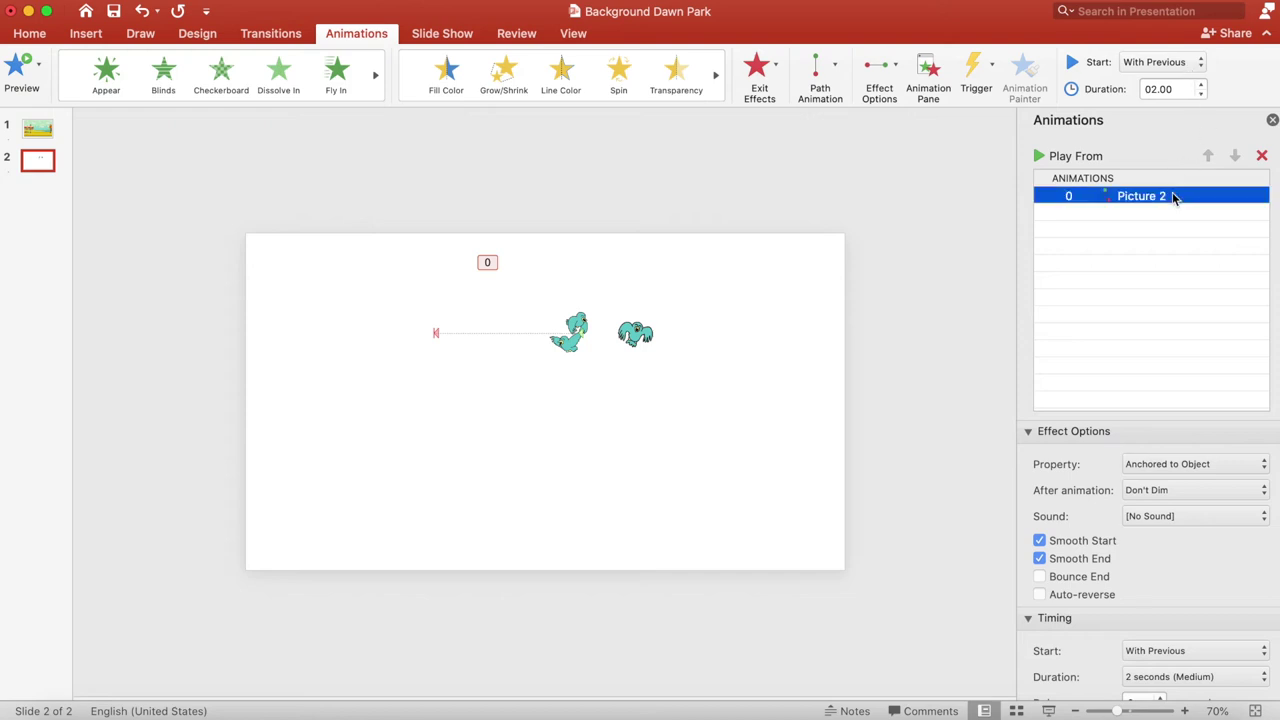
Step: Turn off Smooth Start and Smooth End, enable Auto-reverse, and preview the birds' motion
click(1039, 541)
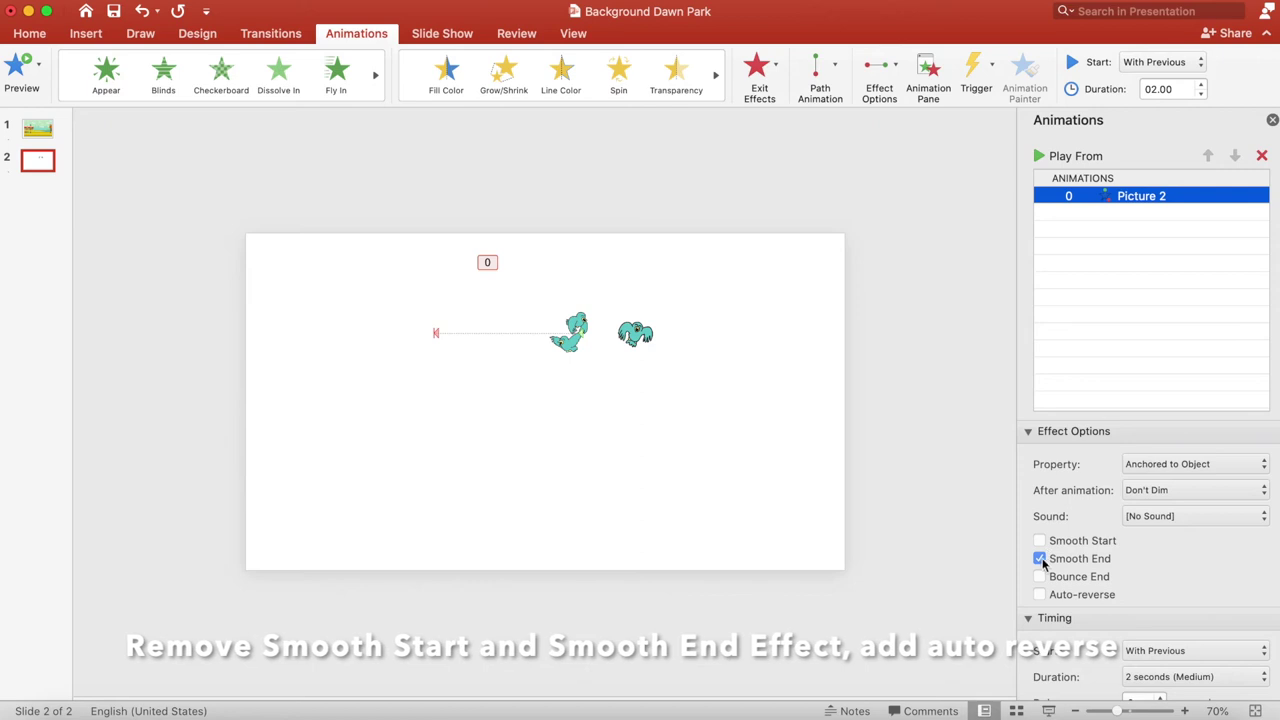
click(1039, 558)
click(1039, 595)
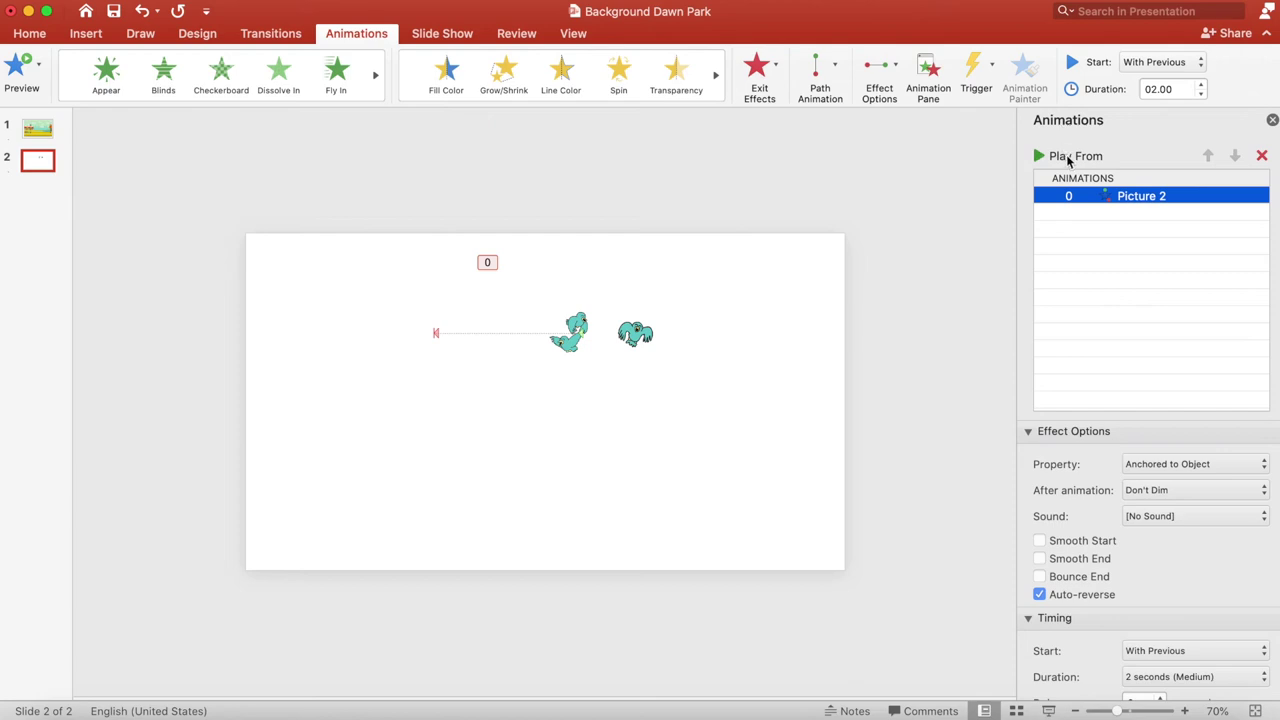
click(1068, 157)
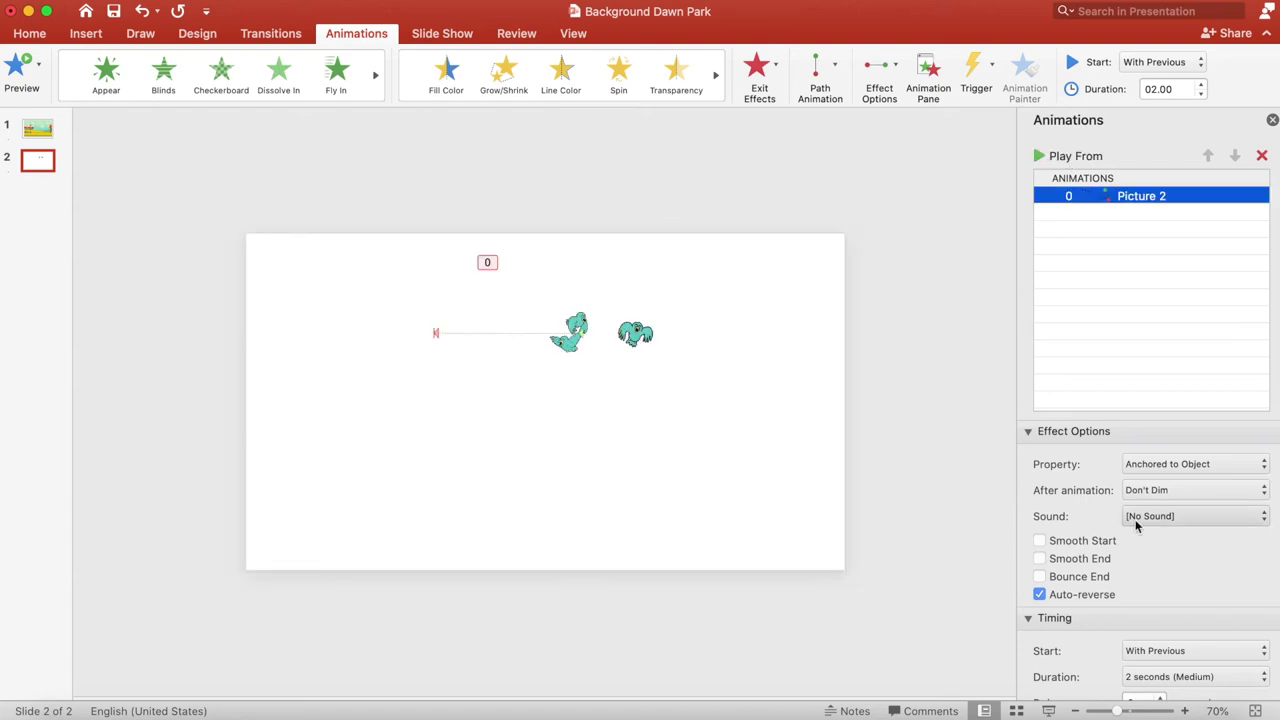
Step: Set the birds' motion to repeat Until End of Slide and preview the loop
scroll(1135, 519, down, 1)
scroll(1135, 519, down, 3)
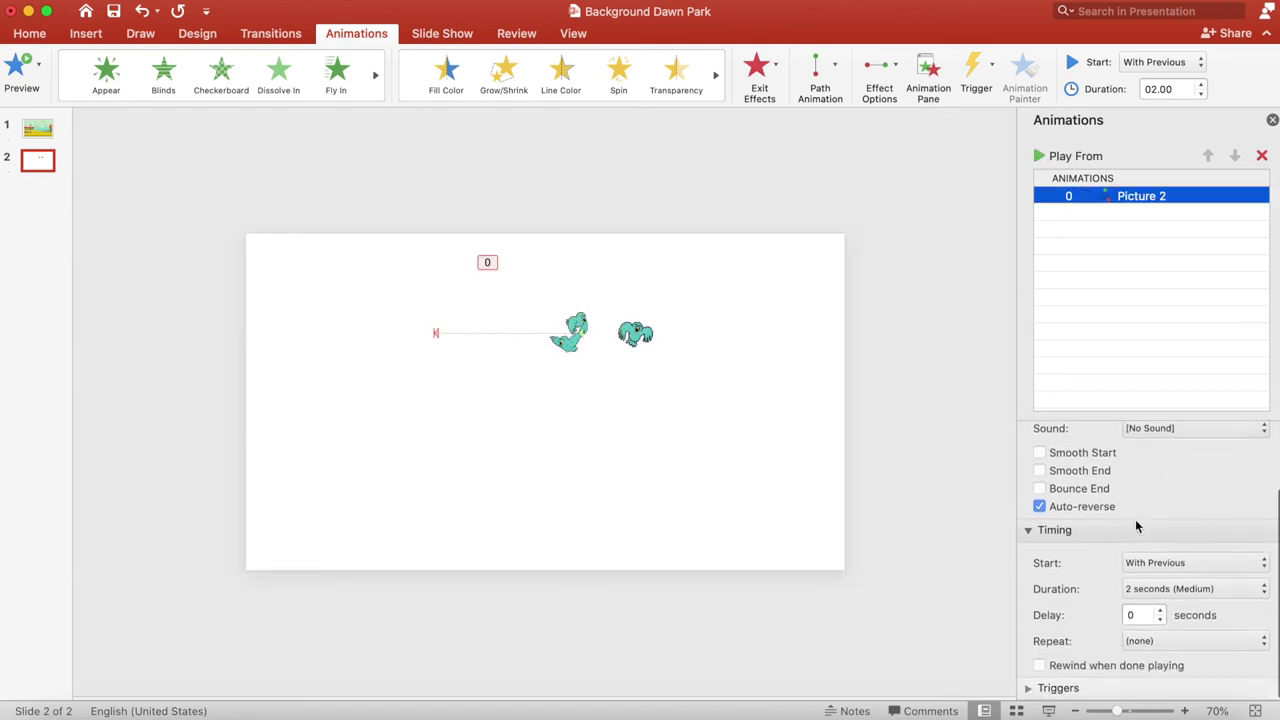
click(1265, 648)
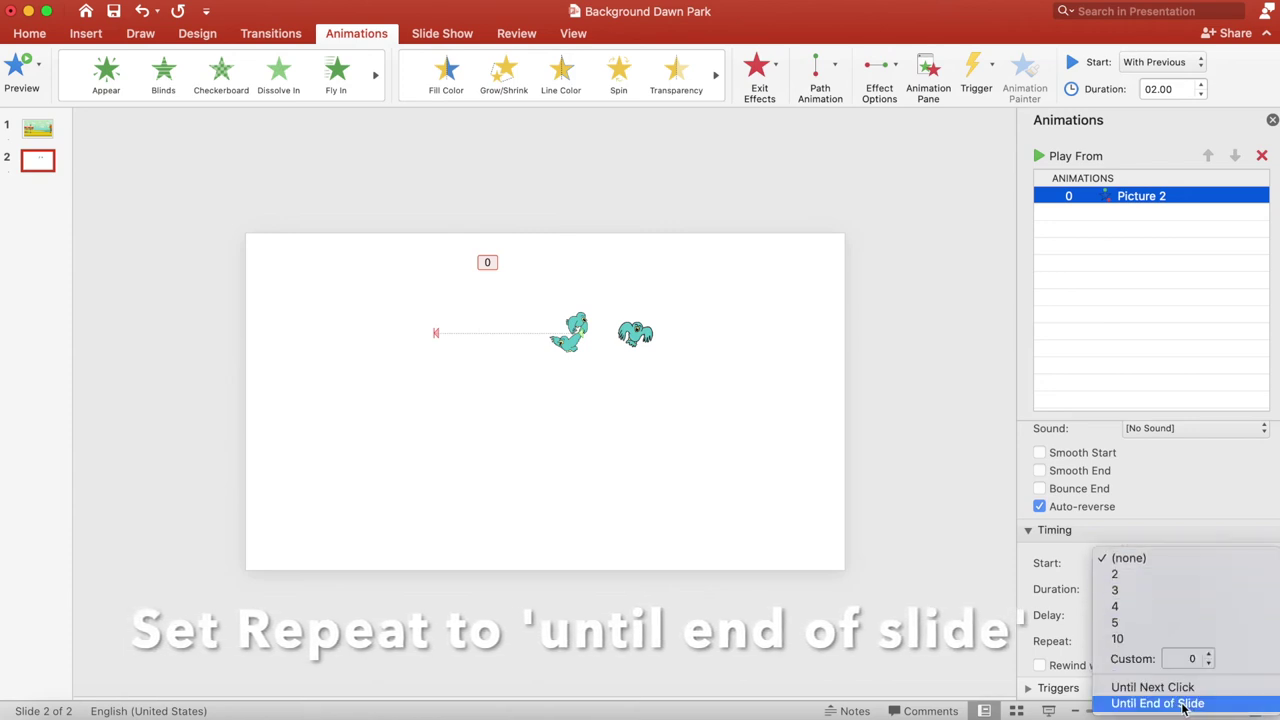
click(1185, 704)
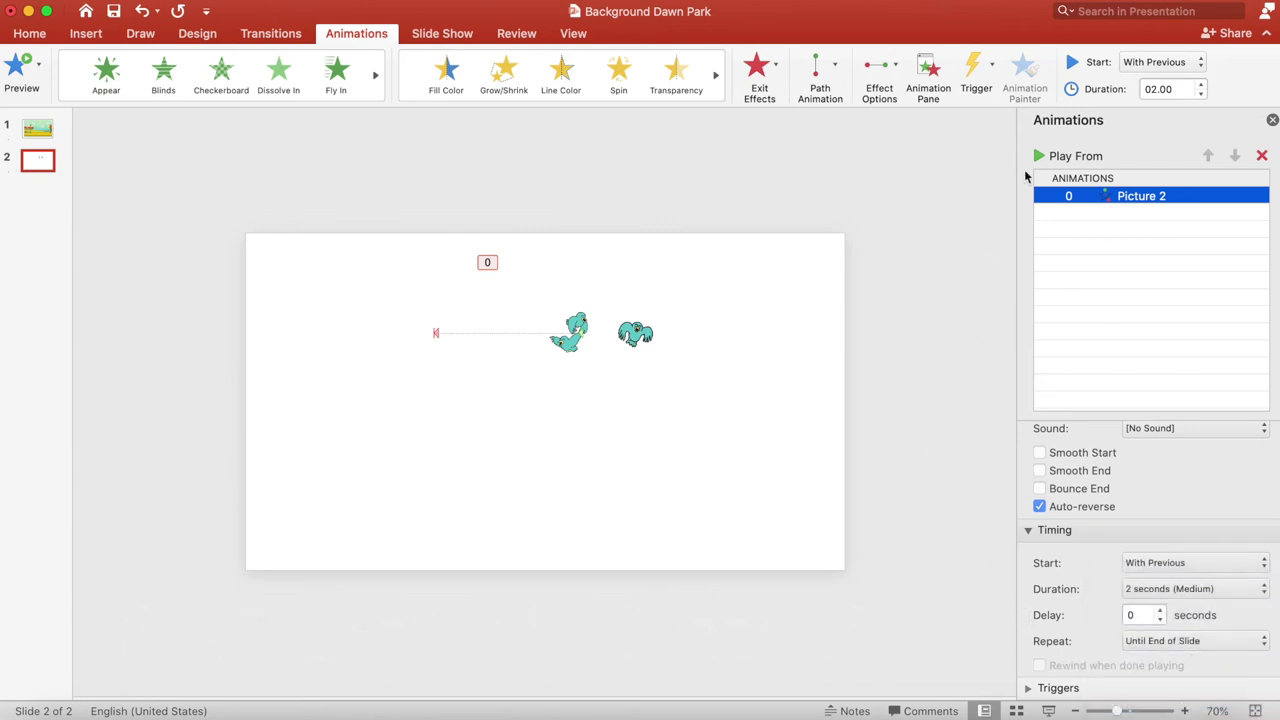
click(1075, 157)
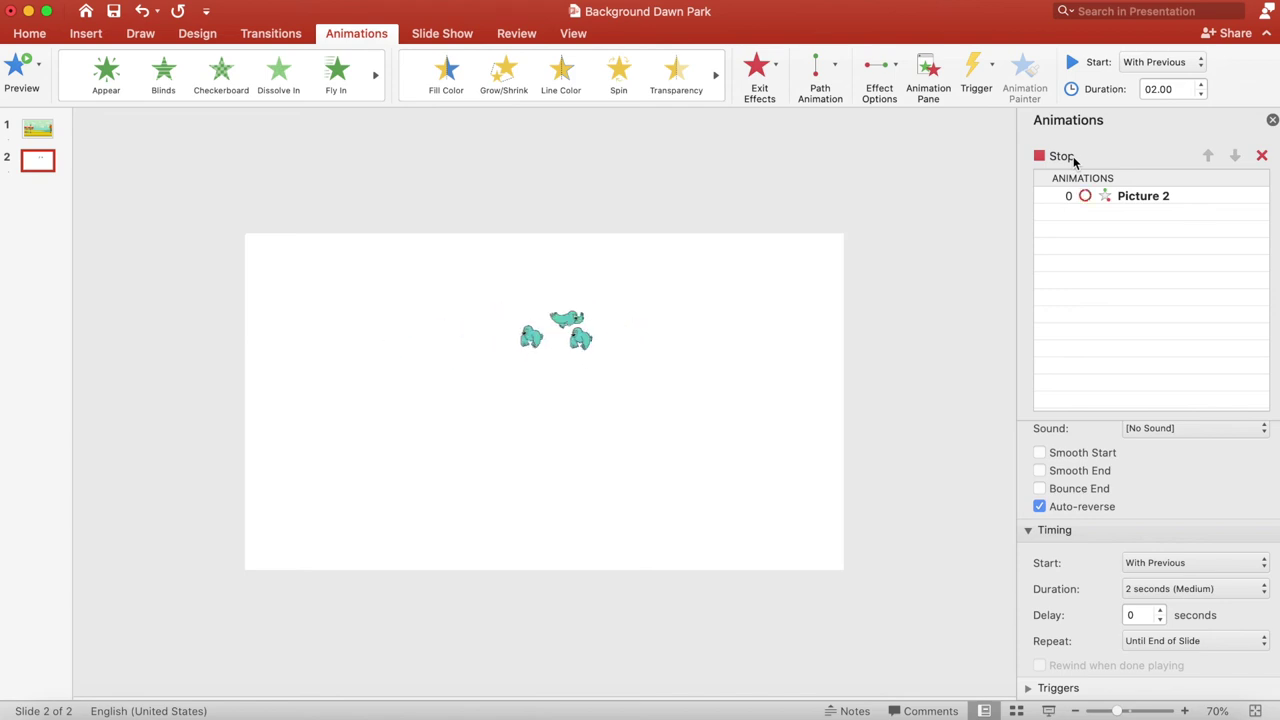
click(1062, 157)
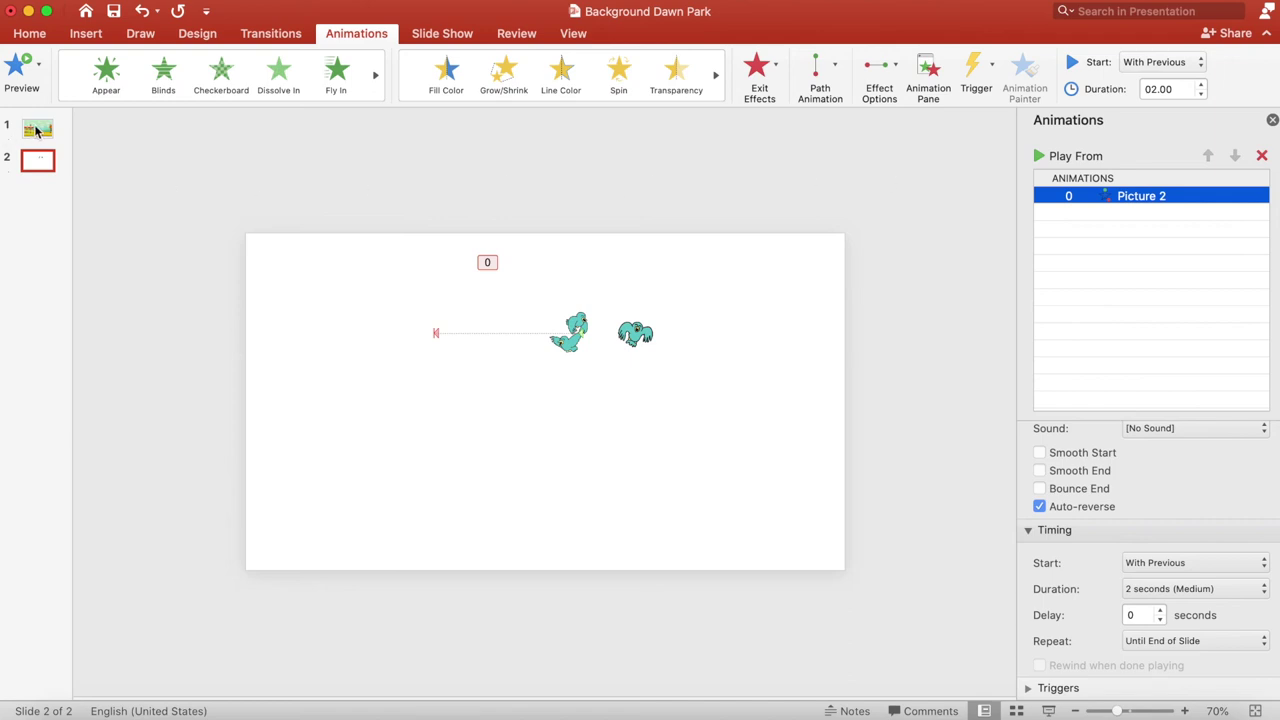
Step: Copy the park background picture from slide 1 and paste it onto slide 2
click(37, 131)
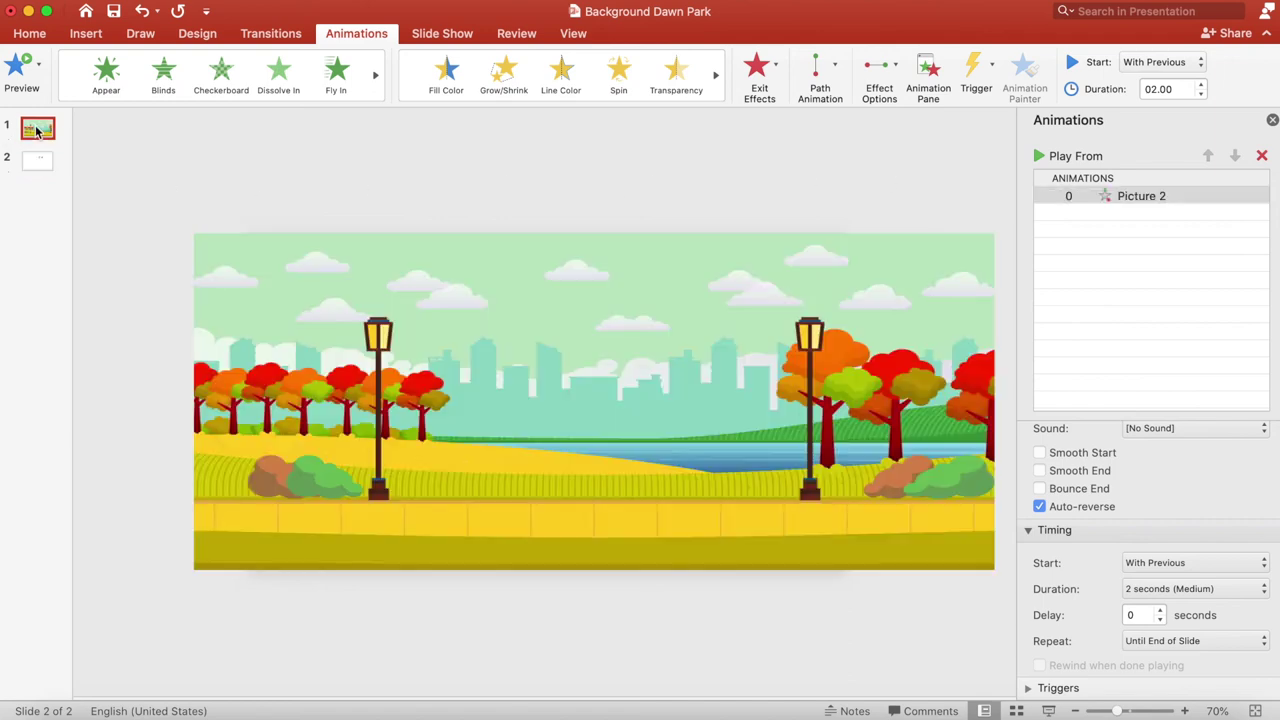
right_click(650, 431)
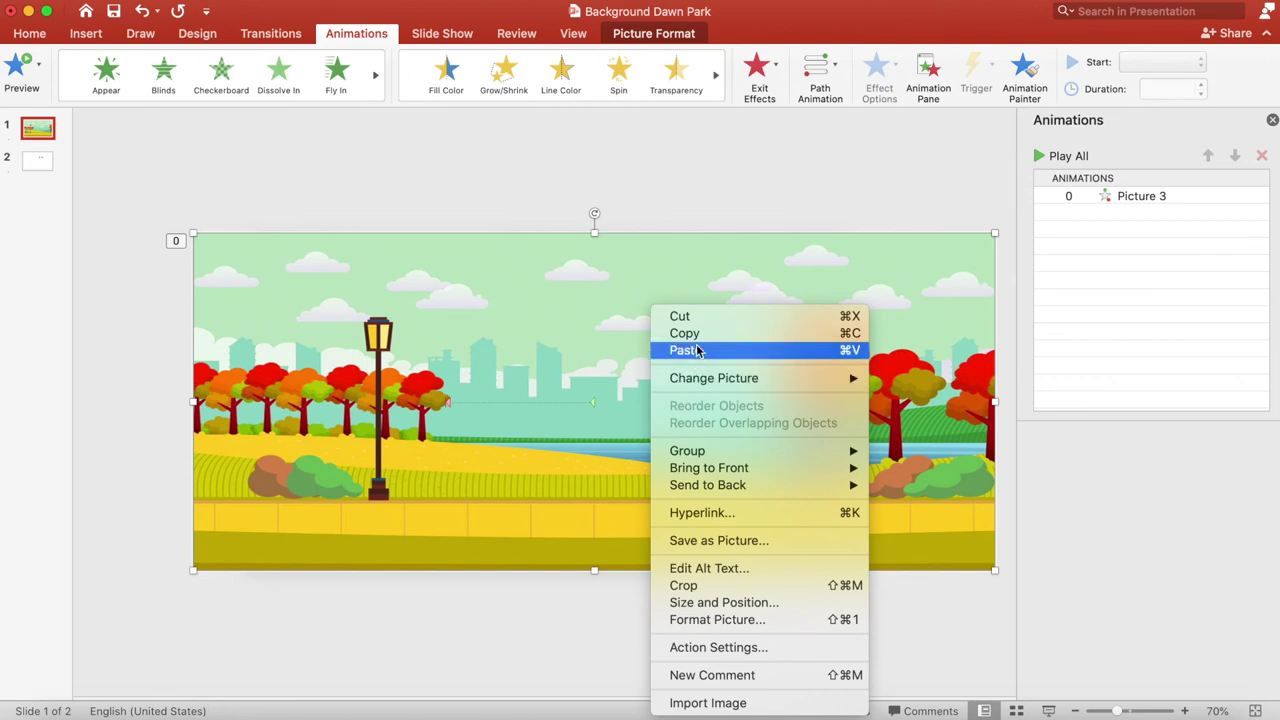
click(689, 333)
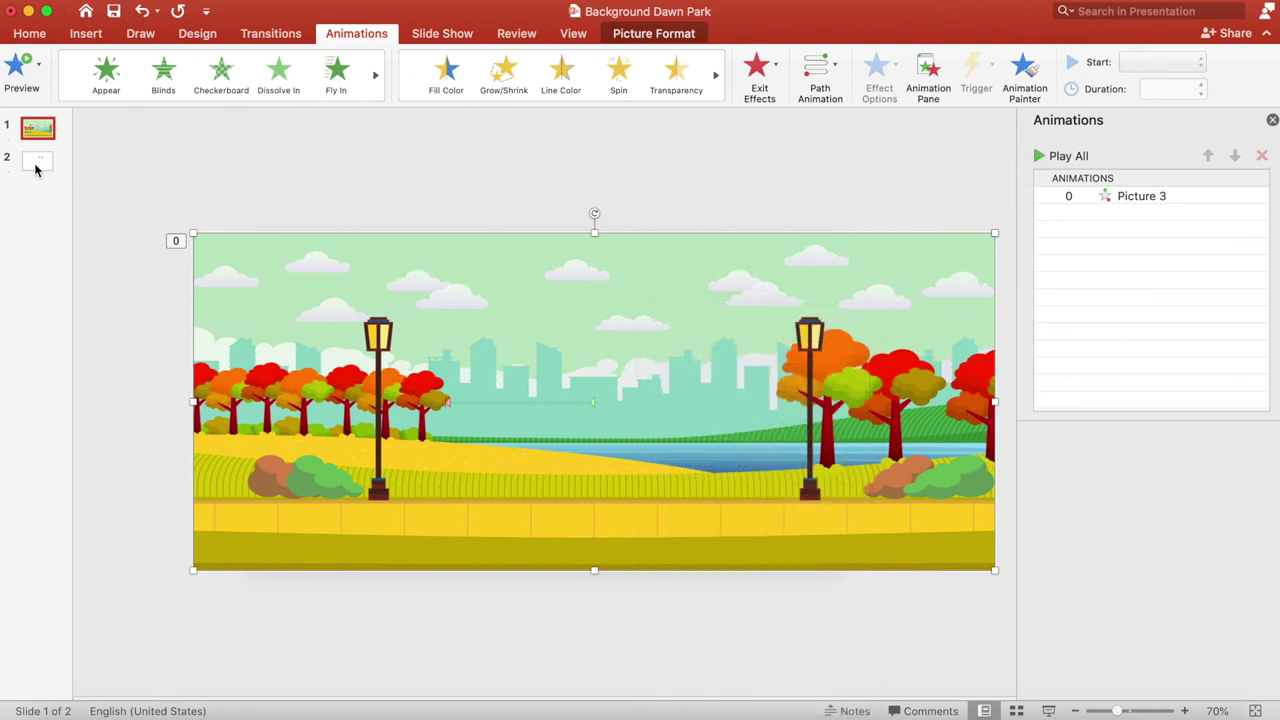
click(37, 165)
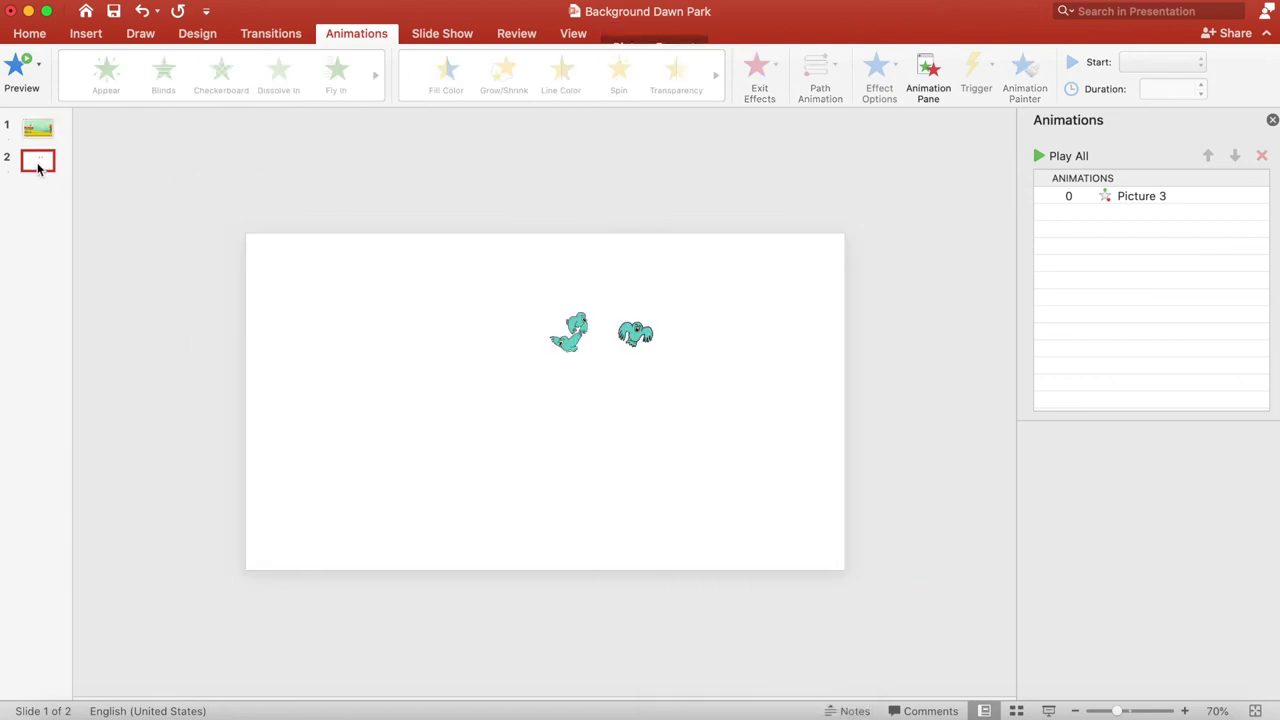
right_click(695, 299)
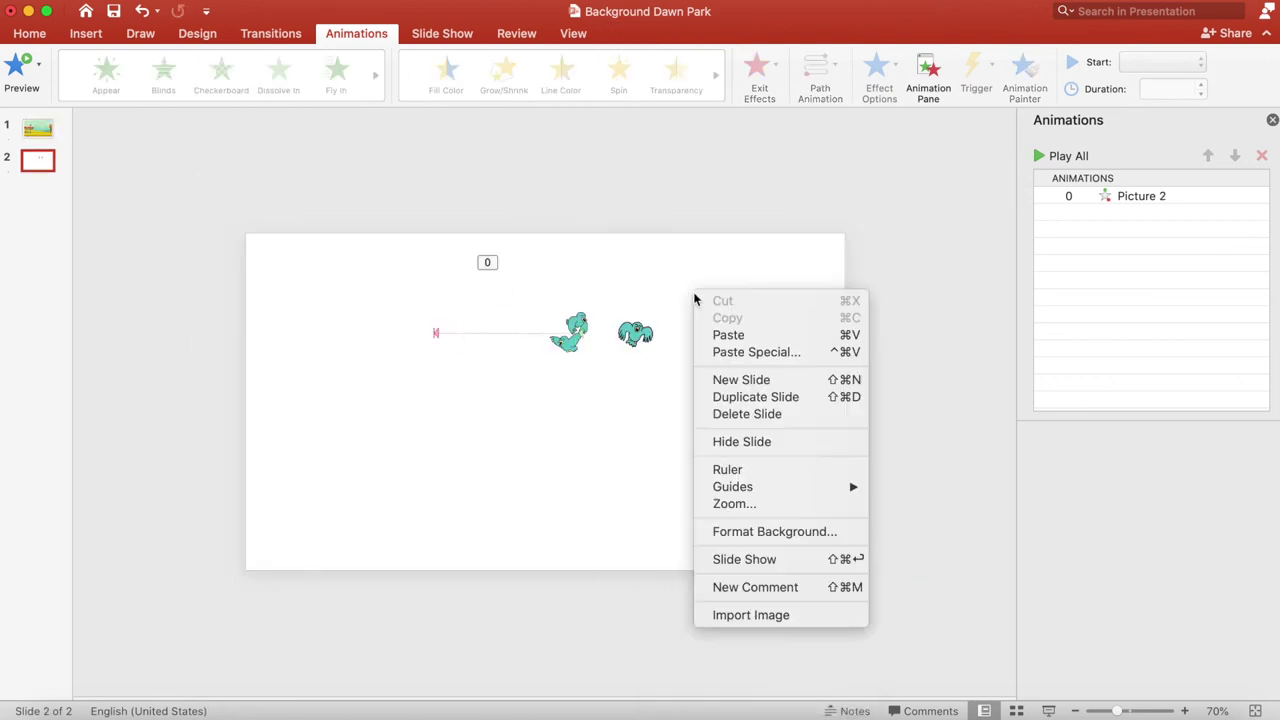
click(728, 335)
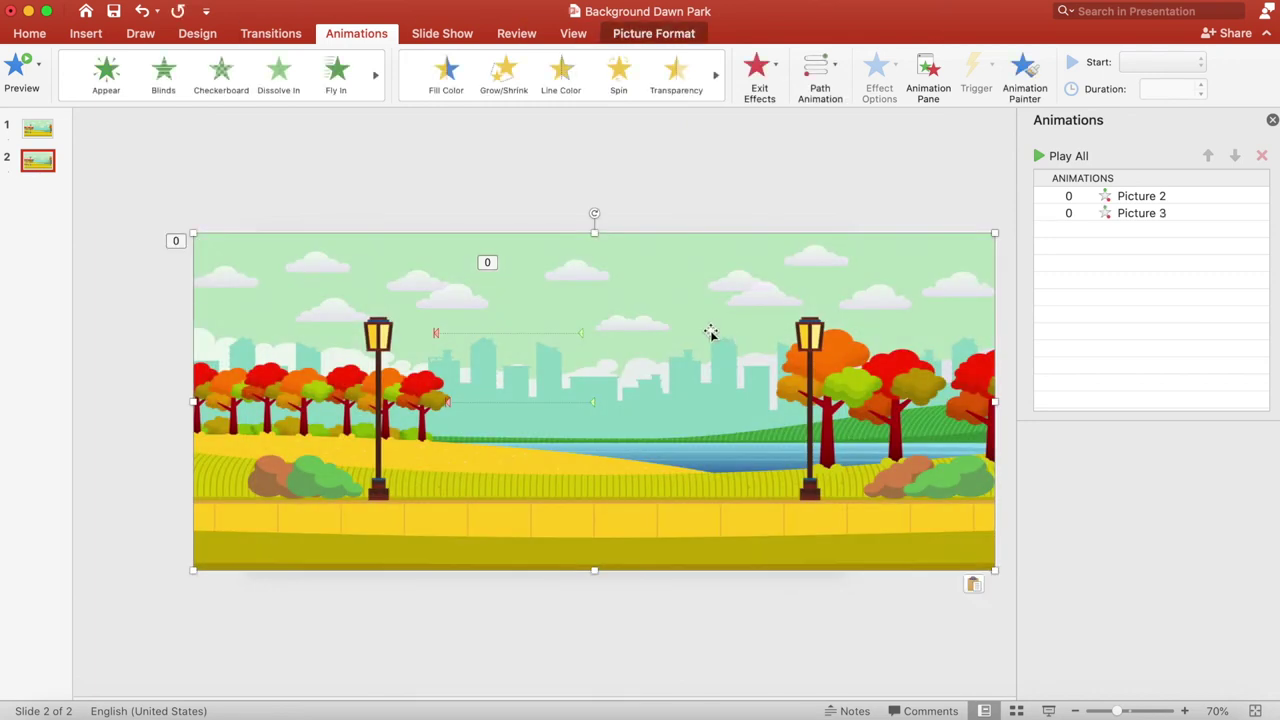
Step: Send the pasted park picture to the back behind the birds and preview all animations
right_click(710, 331)
mouse_move(795, 470)
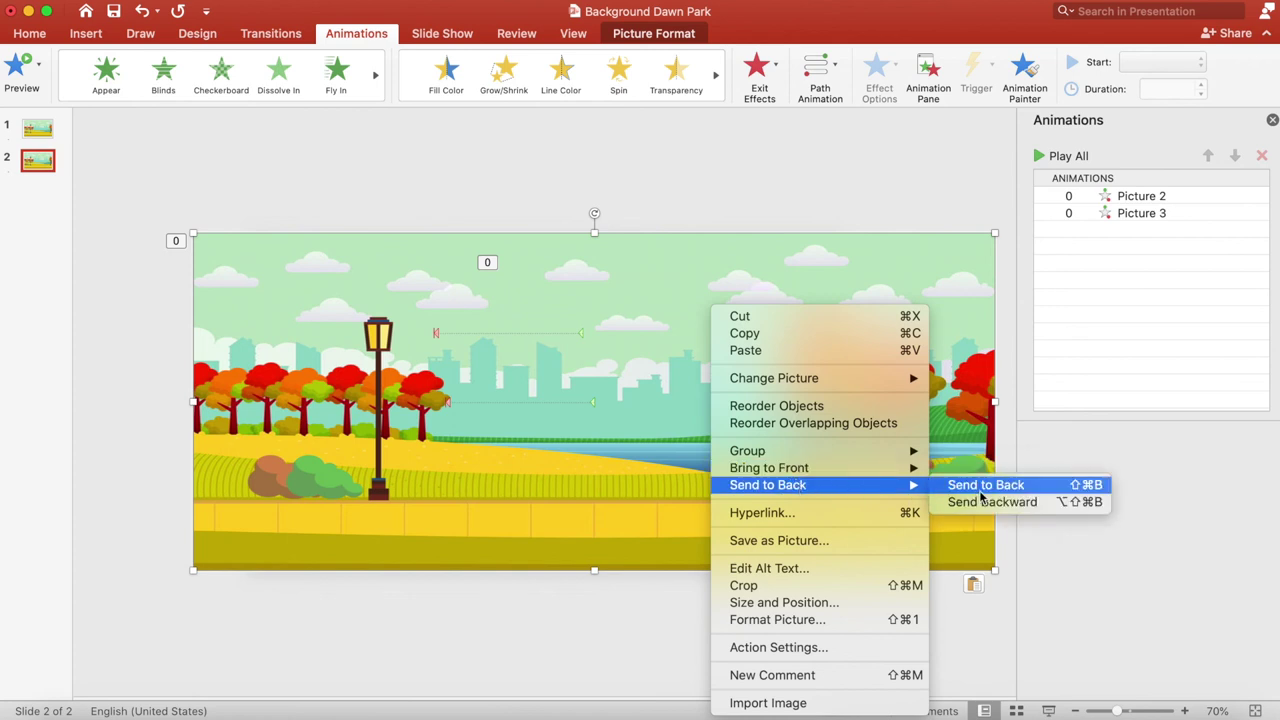
click(979, 489)
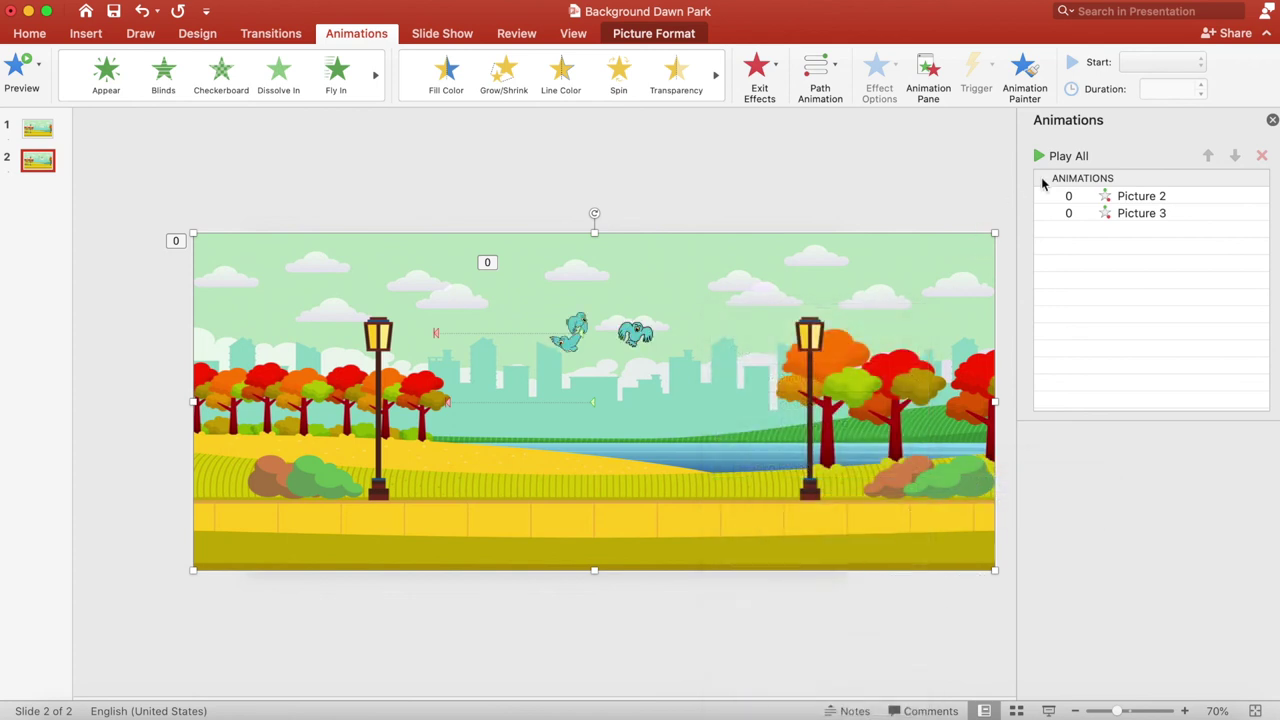
click(1065, 157)
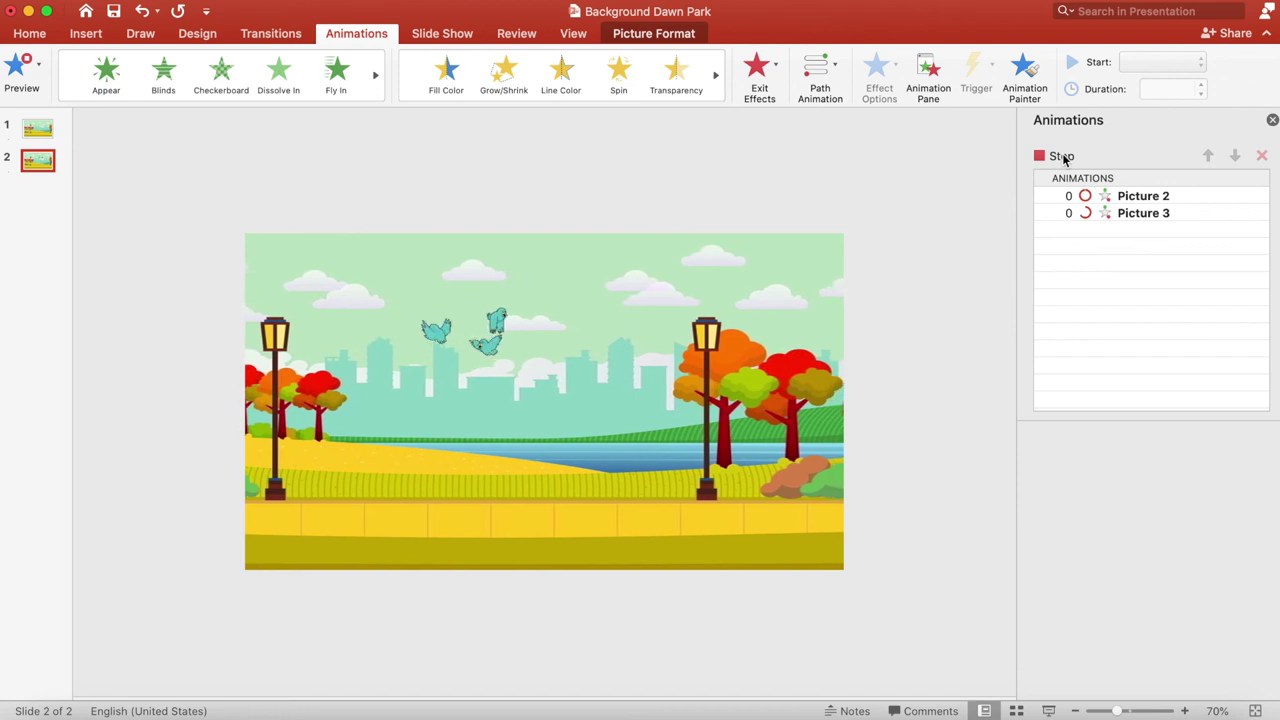
Step: Deselect the background picture and switch to the Slide Show options
click(778, 193)
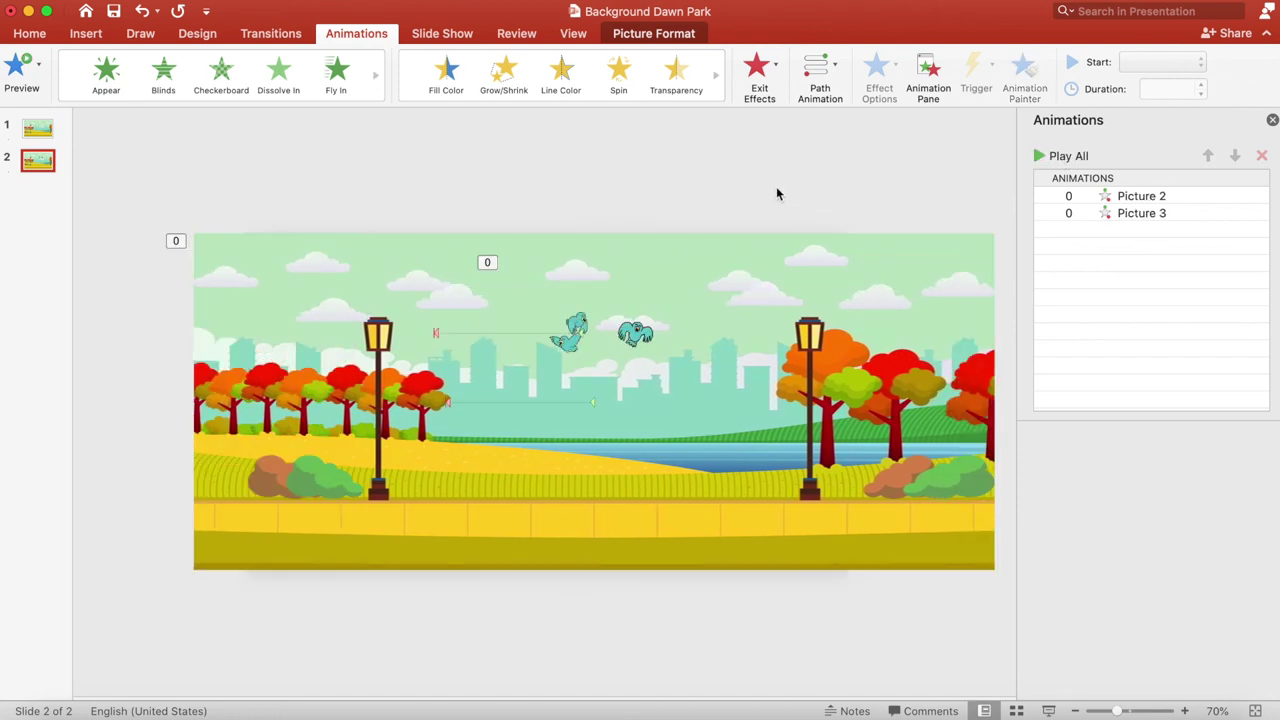
click(451, 38)
Step: Start the slide show from slide 2 to watch the birds loop over the park
click(80, 85)
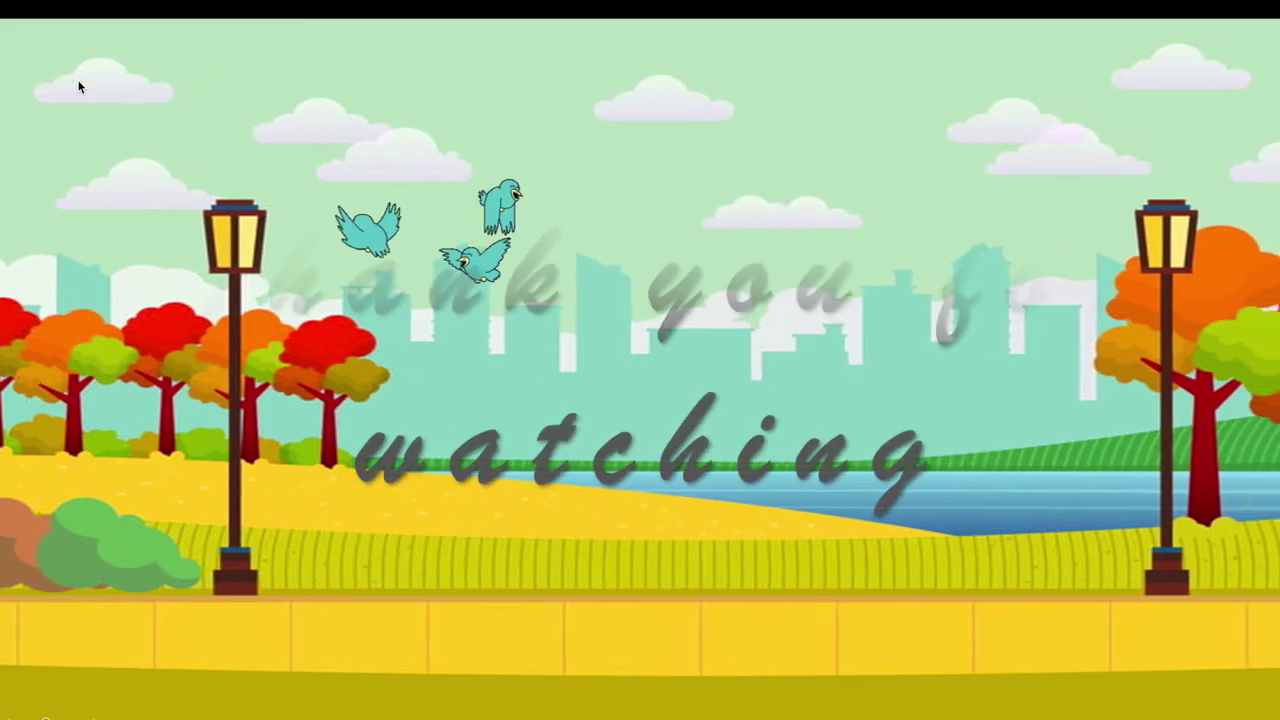